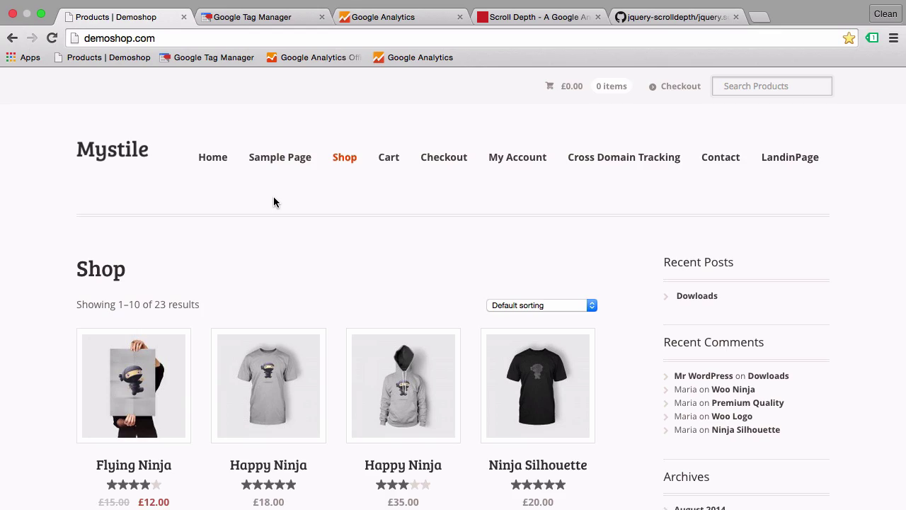
# Open the shop's LandinPage and look through its long text content
pyautogui.click(788, 156)
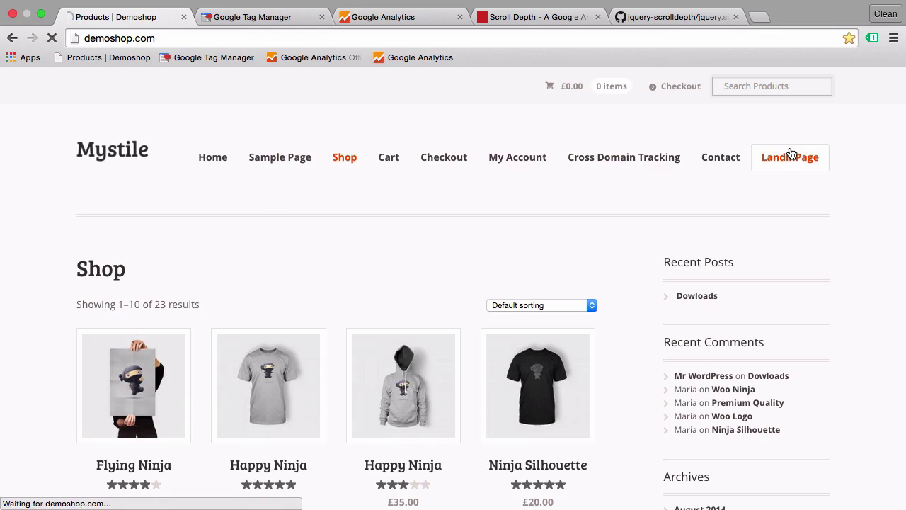
pyautogui.scroll(-10, 513, 313)
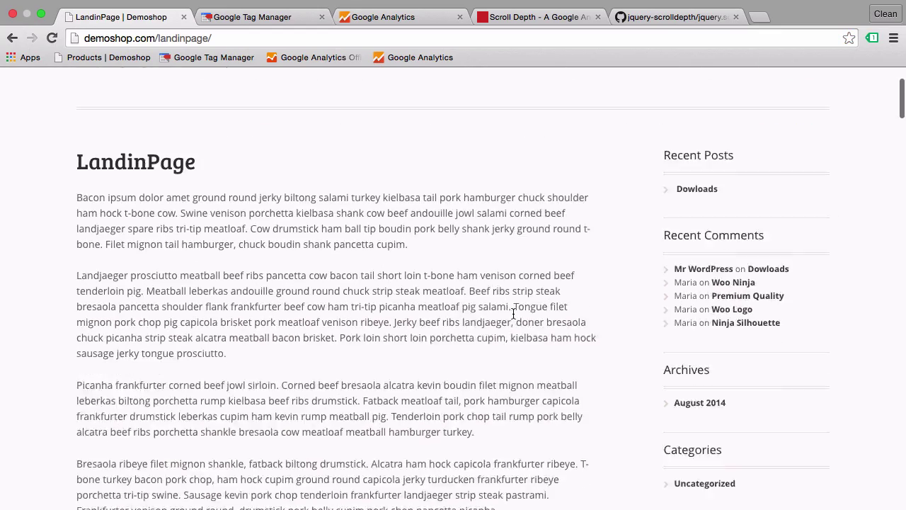
pyautogui.scroll(-20, 513, 313)
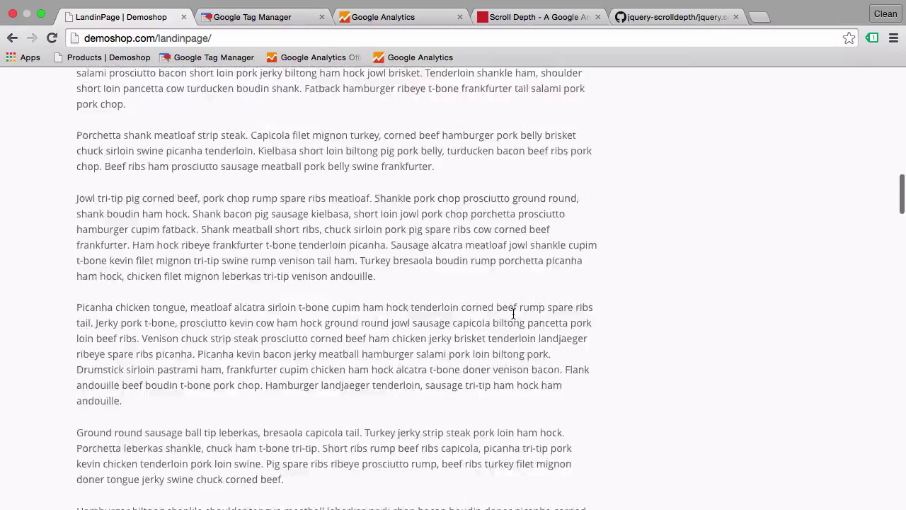
pyautogui.scroll(-20, 513, 312)
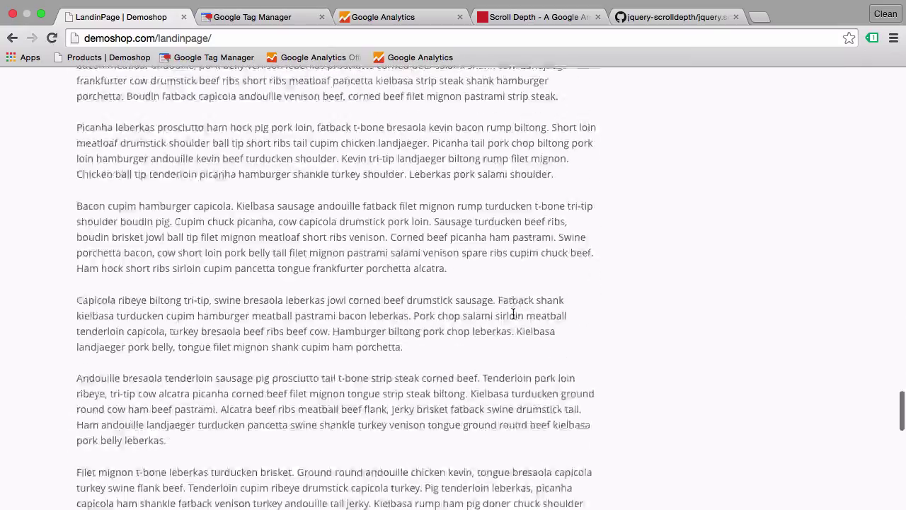
pyautogui.scroll(20, 513, 313)
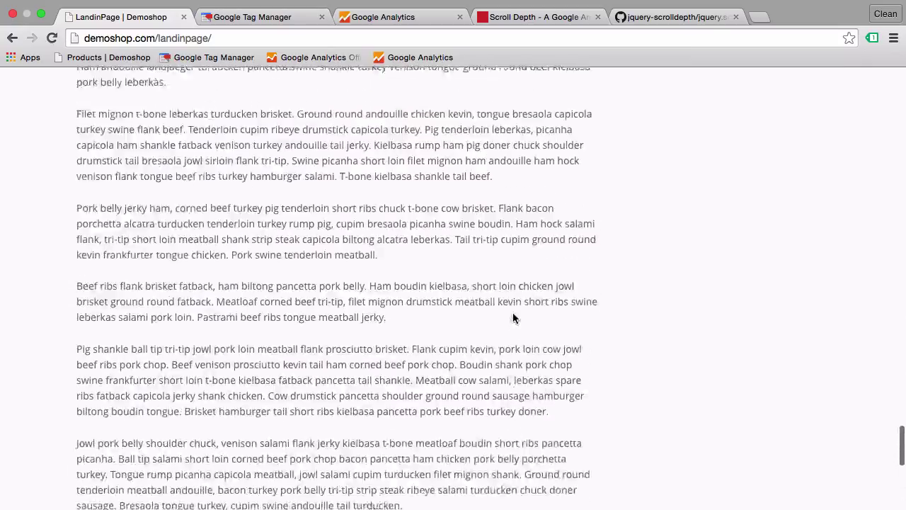
pyautogui.scroll(20, 513, 313)
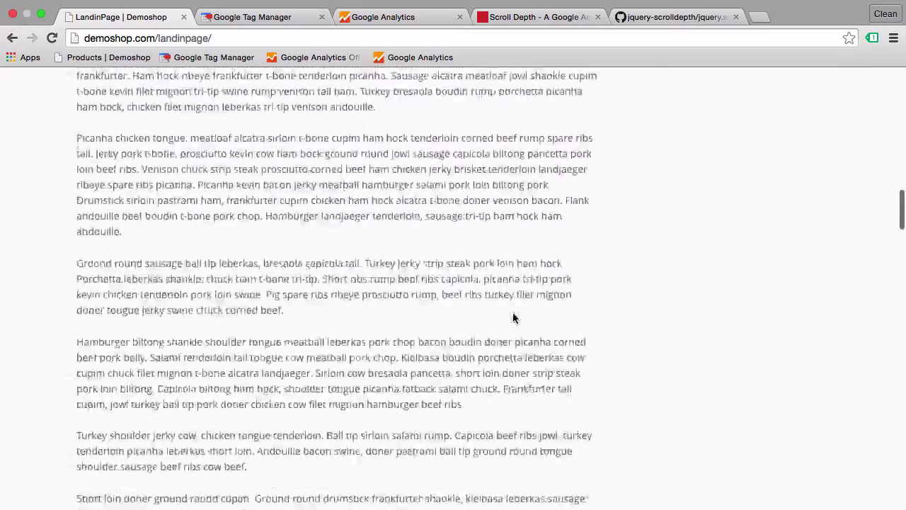
pyautogui.scroll(20, 513, 313)
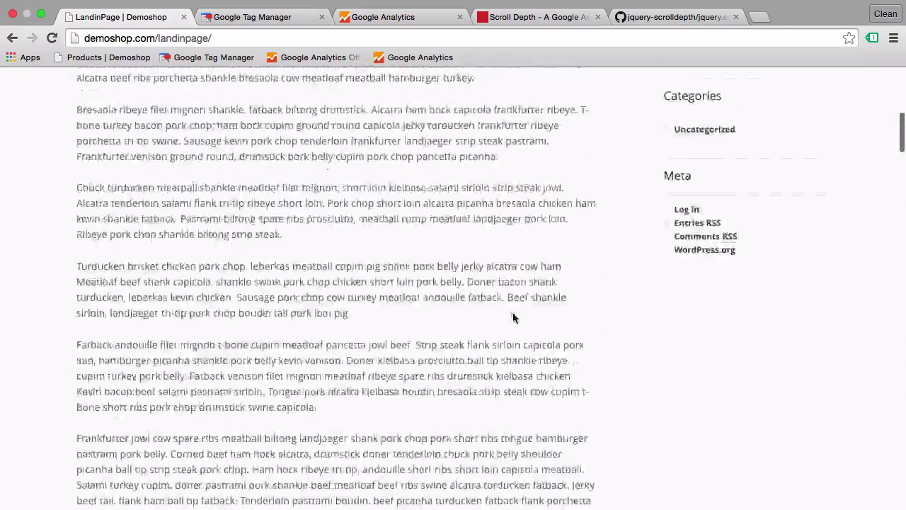
pyautogui.scroll(-20, 513, 313)
pyautogui.scroll(-10, 513, 312)
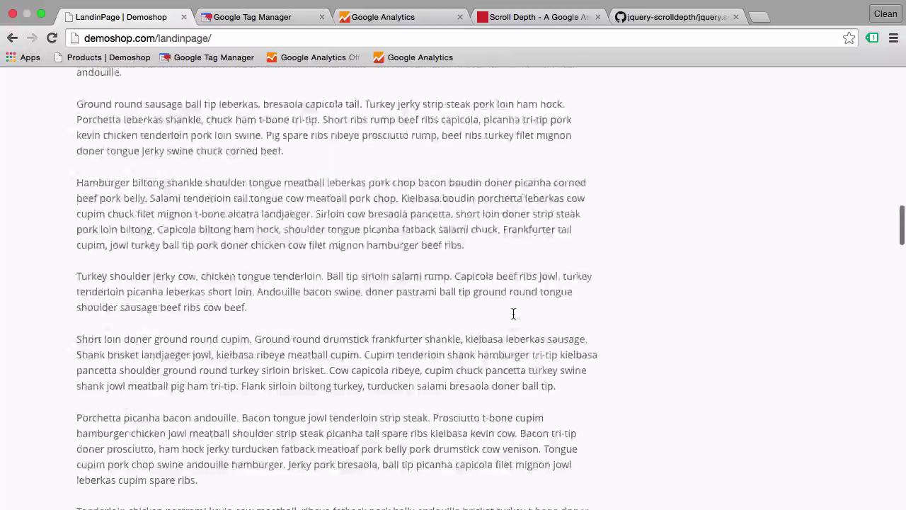
pyautogui.scroll(15, 513, 314)
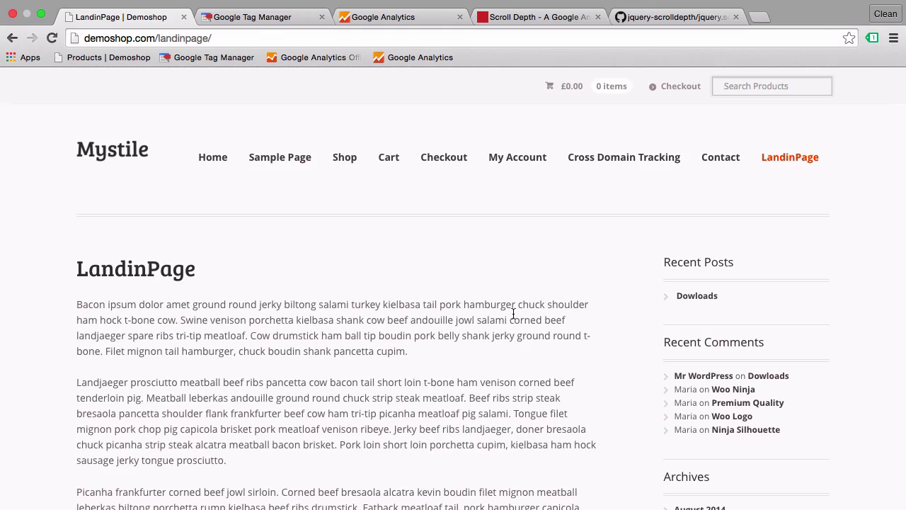
# Review the Scroll Depth plugin's website, including its description, event data and variable sections
pyautogui.click(516, 16)
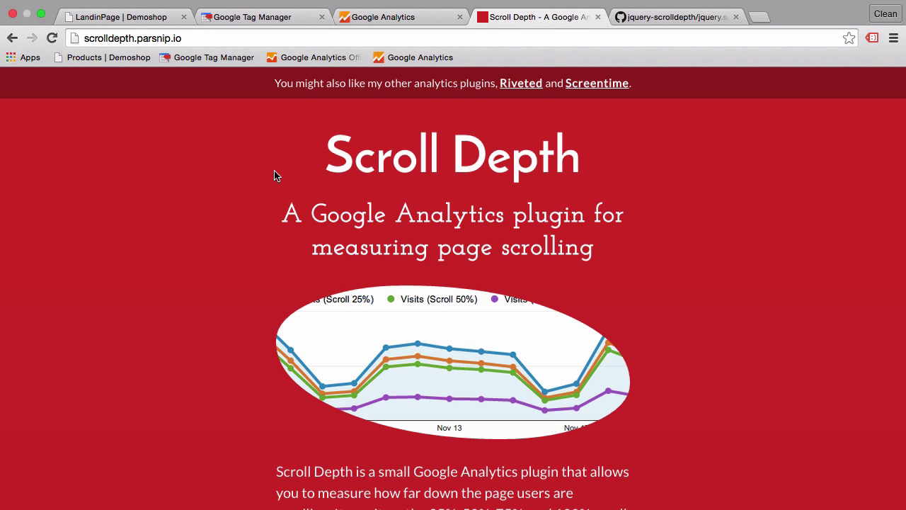
pyautogui.scroll(-5, 274, 176)
pyautogui.scroll(-4, 275, 176)
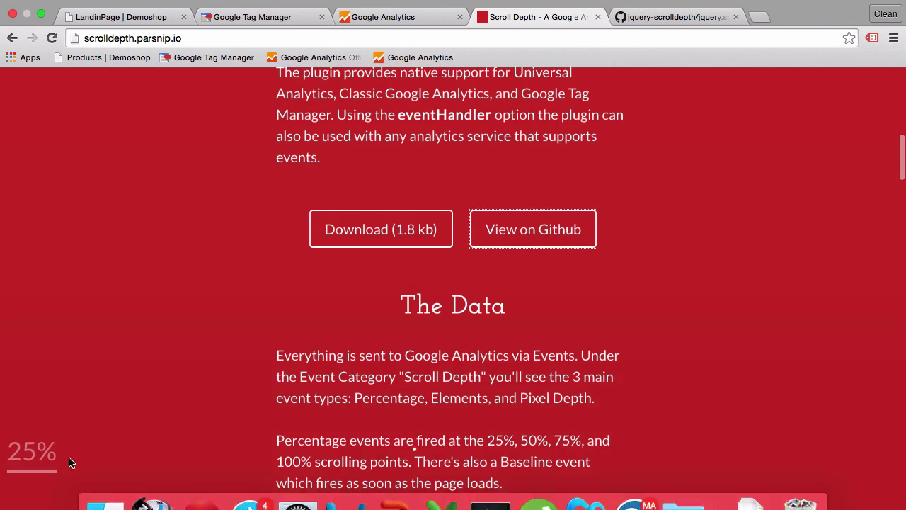
pyautogui.scroll(-4, 223, 424)
pyautogui.scroll(-15, 222, 427)
pyautogui.scroll(-20, 222, 426)
pyautogui.scroll(-7, 223, 427)
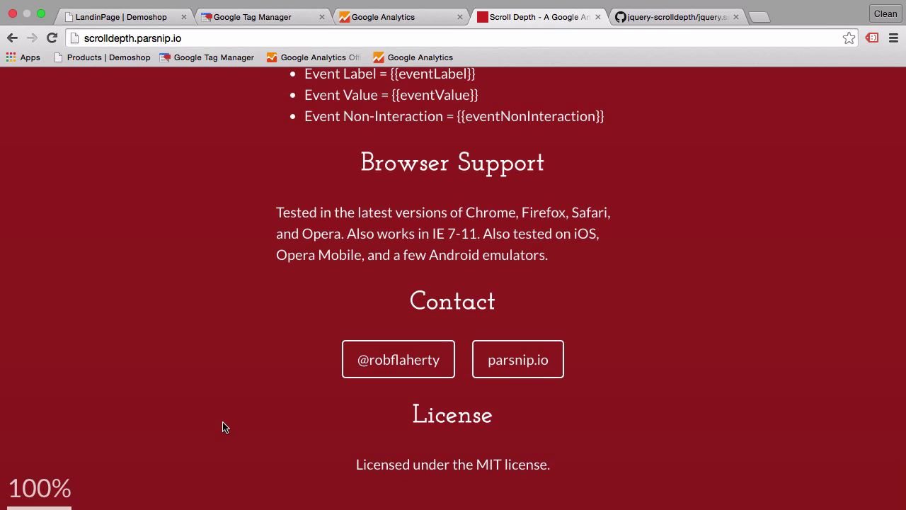
pyautogui.scroll(20, 222, 427)
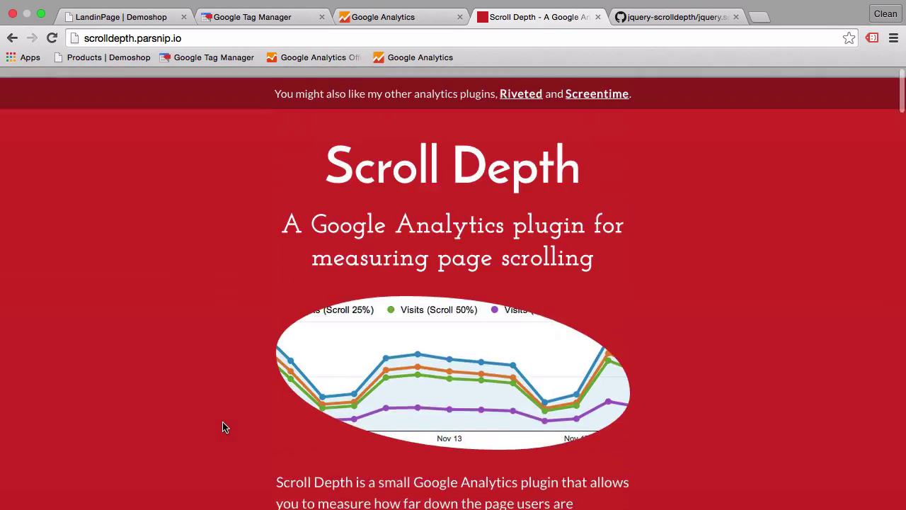
pyautogui.scroll(-2, 222, 427)
pyautogui.scroll(-4, 222, 426)
# Copy the full jquery.scrolldepth.js source code from its GitHub page
pyautogui.click(650, 19)
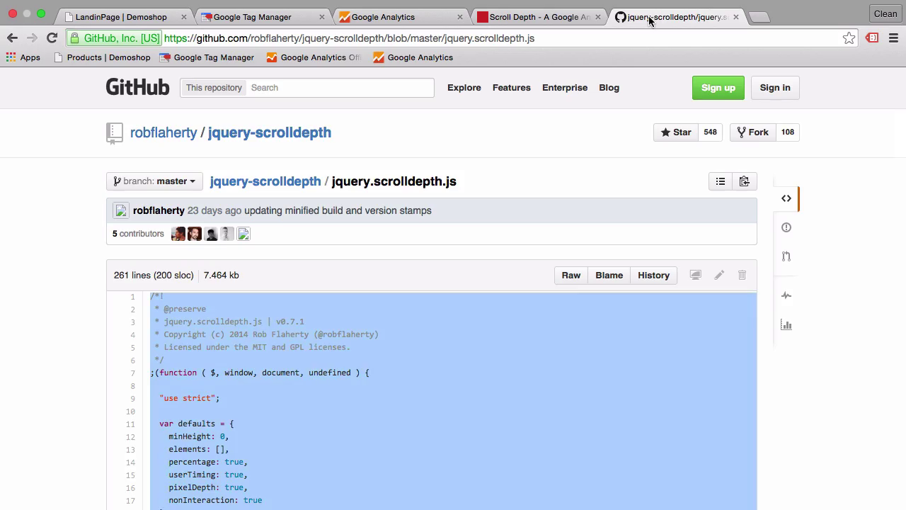
pyautogui.scroll(-3, 72, 345)
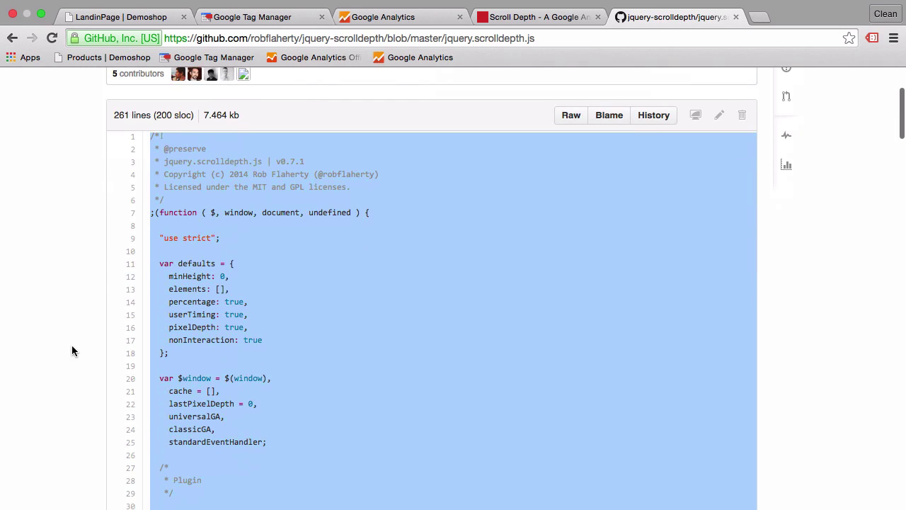
pyautogui.rightClick(208, 317)
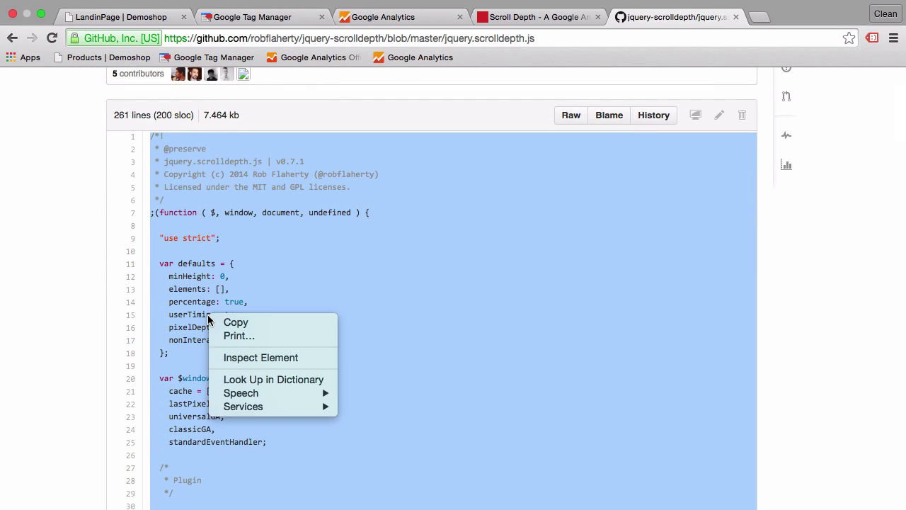
pyautogui.click(222, 322)
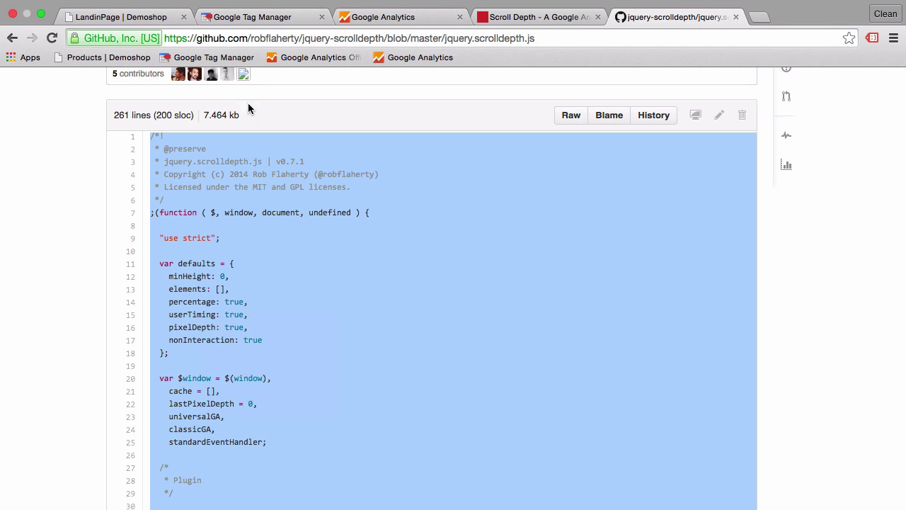
# Switch to Google Tag Manager and open the demoshop.com container of the Demoshop NEW account
pyautogui.click(257, 23)
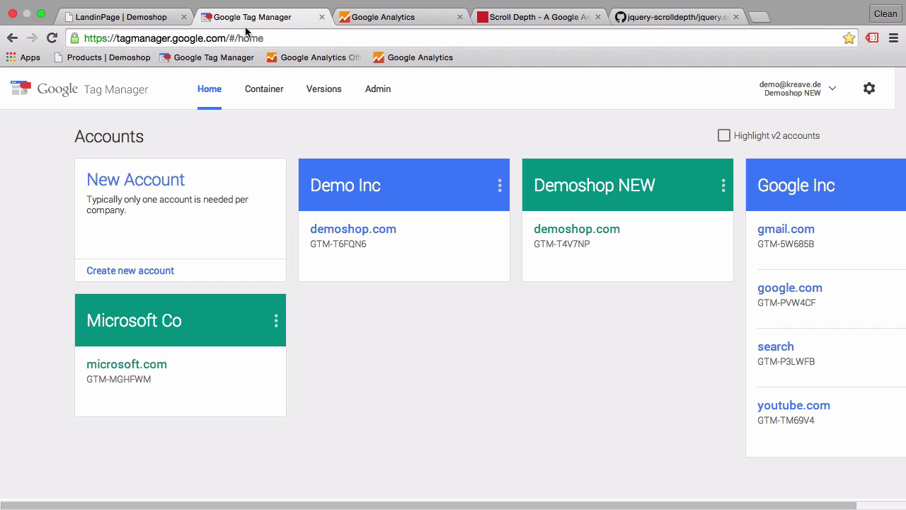
pyautogui.click(579, 240)
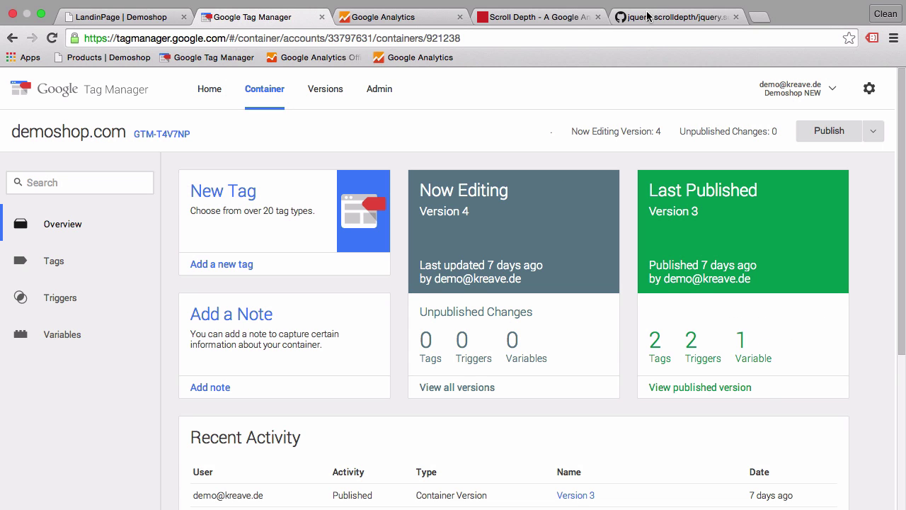
pyautogui.click(566, 18)
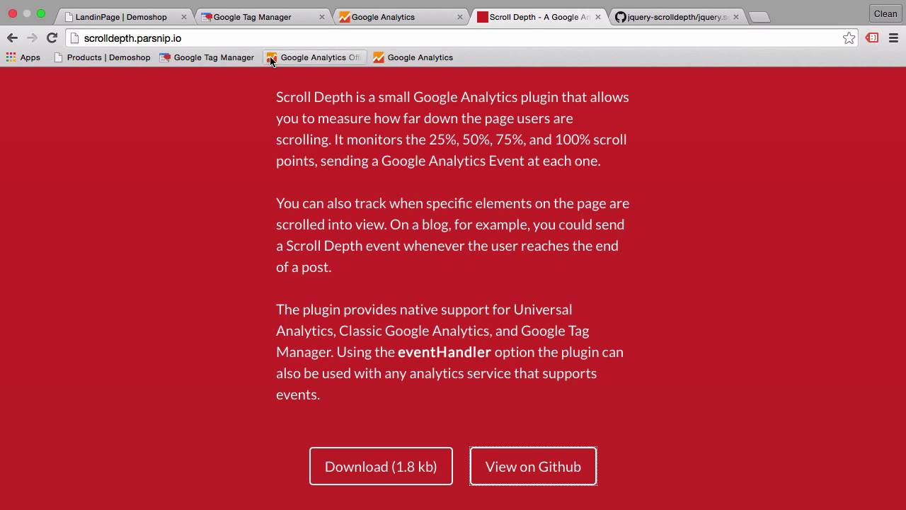
pyautogui.click(255, 25)
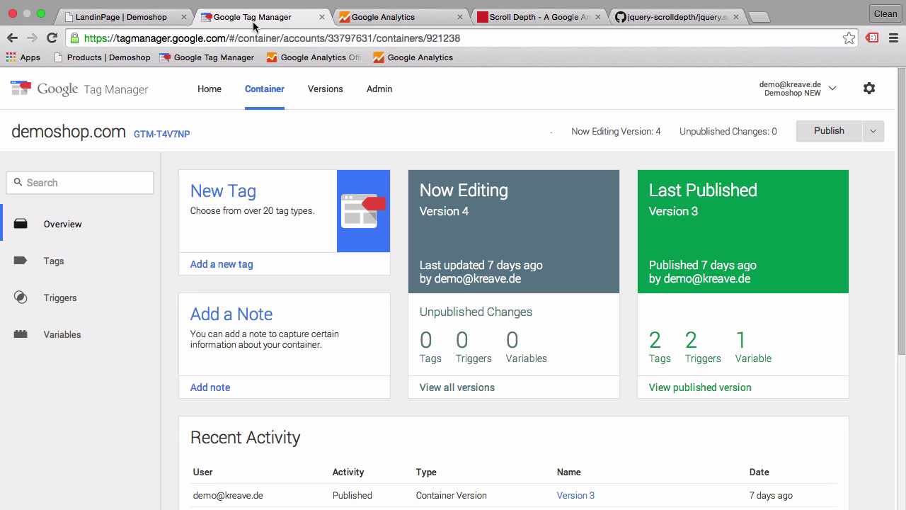
# Start a new tag in the container and choose Custom HTML Tag as its type
pyautogui.click(237, 270)
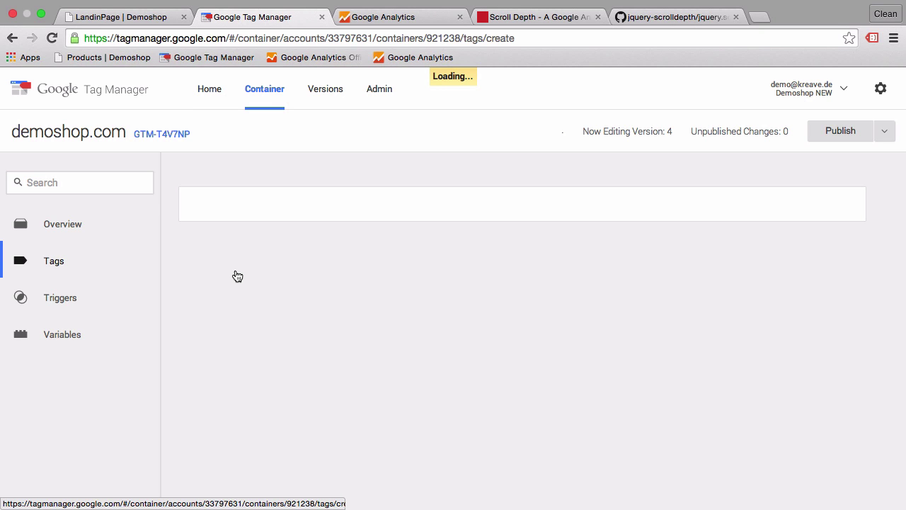
pyautogui.scroll(-3, 238, 276)
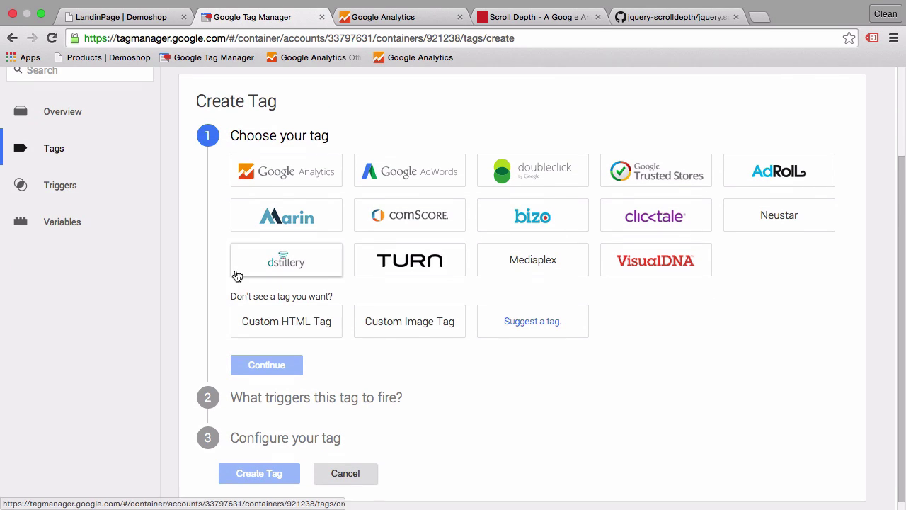
pyautogui.click(267, 338)
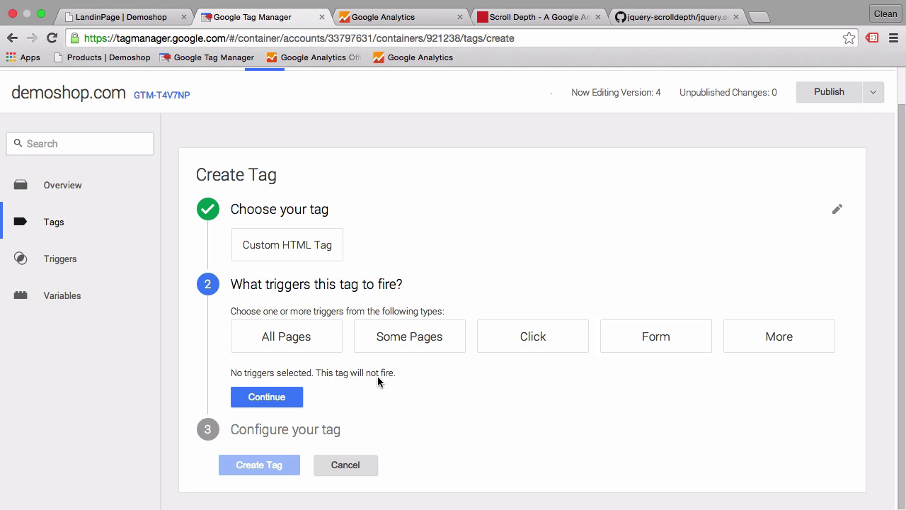
# Check the landing page's URL, then add a new Some Pages trigger for the tag, named Landingpage
pyautogui.click(159, 23)
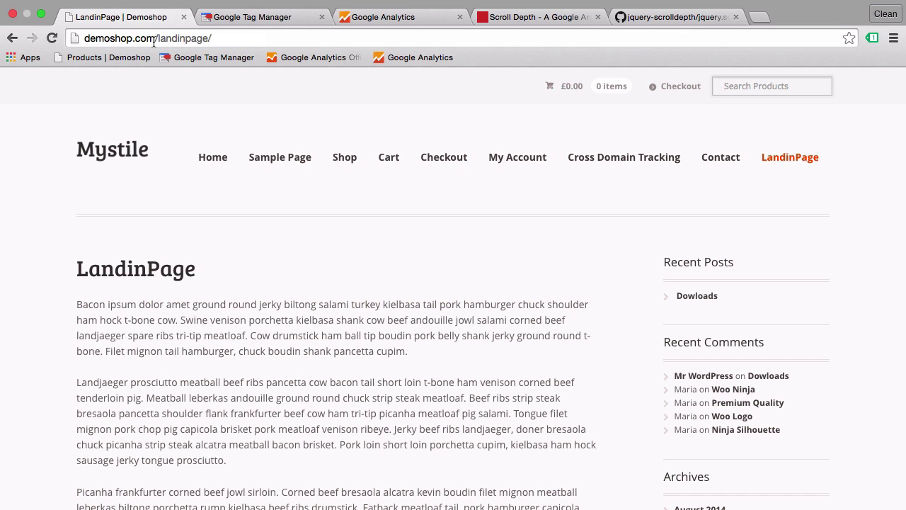
pyautogui.click(233, 14)
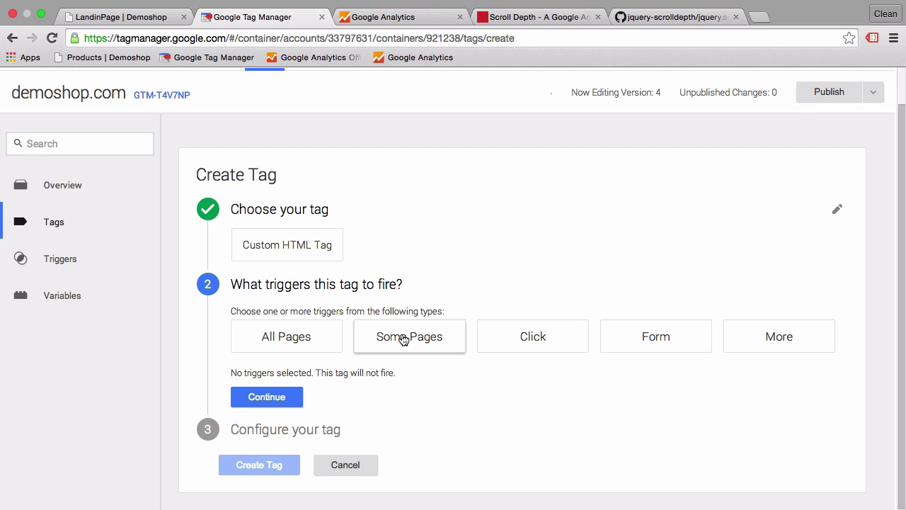
pyautogui.click(402, 340)
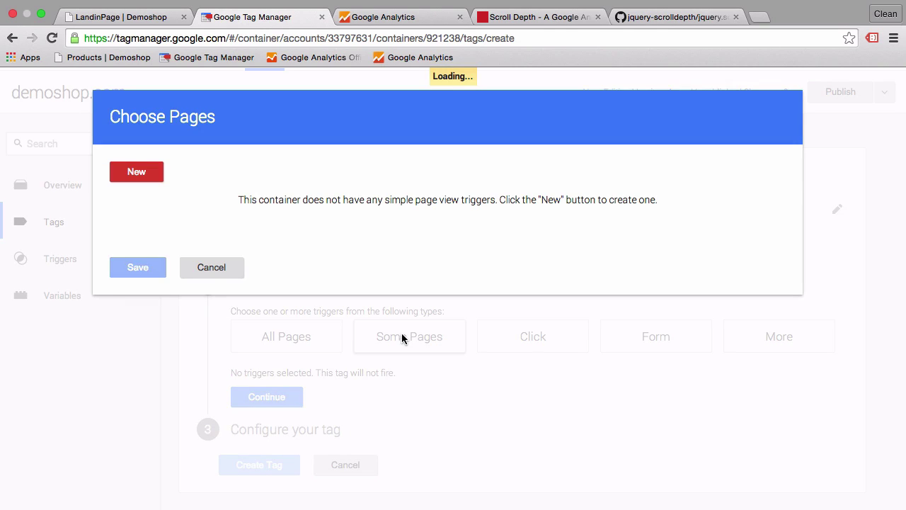
pyautogui.click(117, 177)
pyautogui.tripleClick(155, 220)
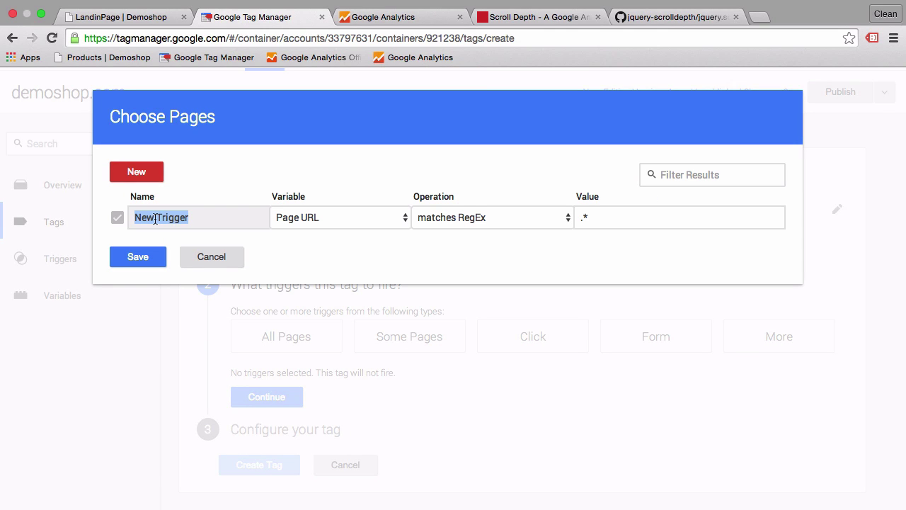
pyautogui.write('Landingpage')
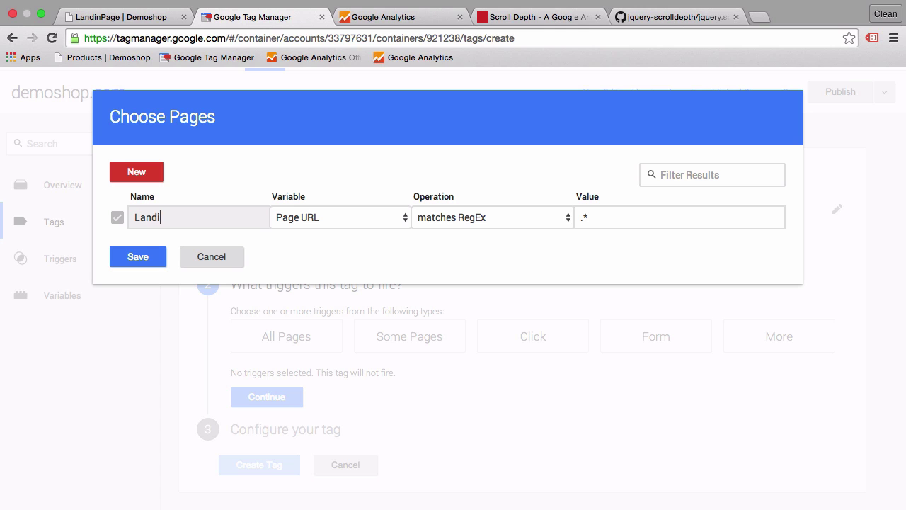
# Set the Landingpage trigger to fire when Page URL contains "landingpage" and save it
pyautogui.click(479, 212)
pyautogui.click(475, 176)
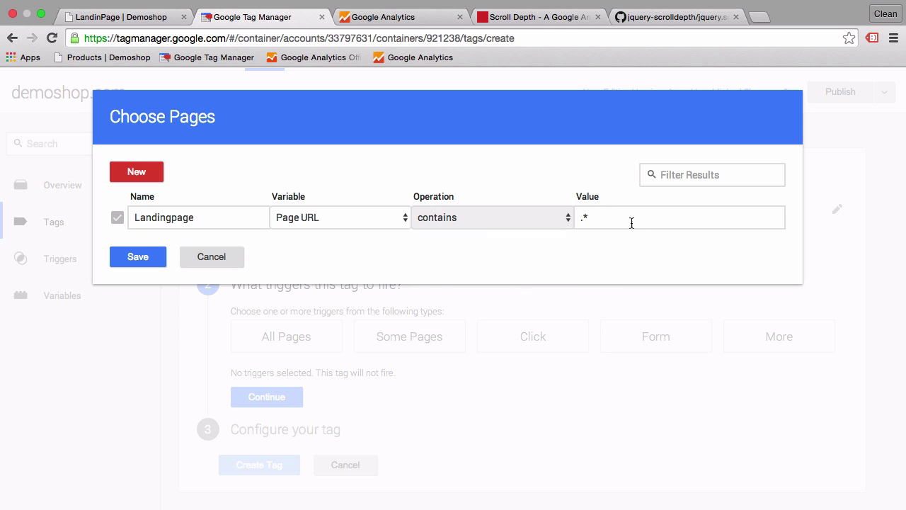
pyautogui.click(625, 221)
pyautogui.write('landingpage')
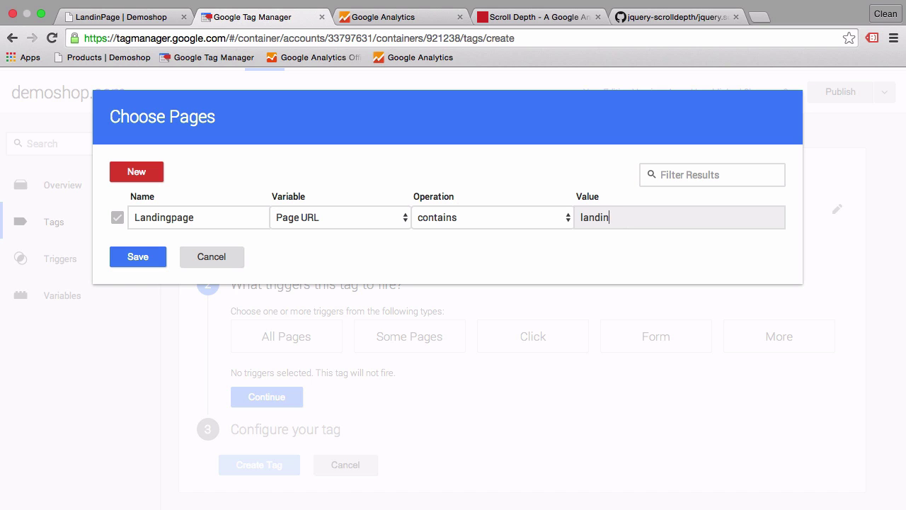
pyautogui.click(134, 264)
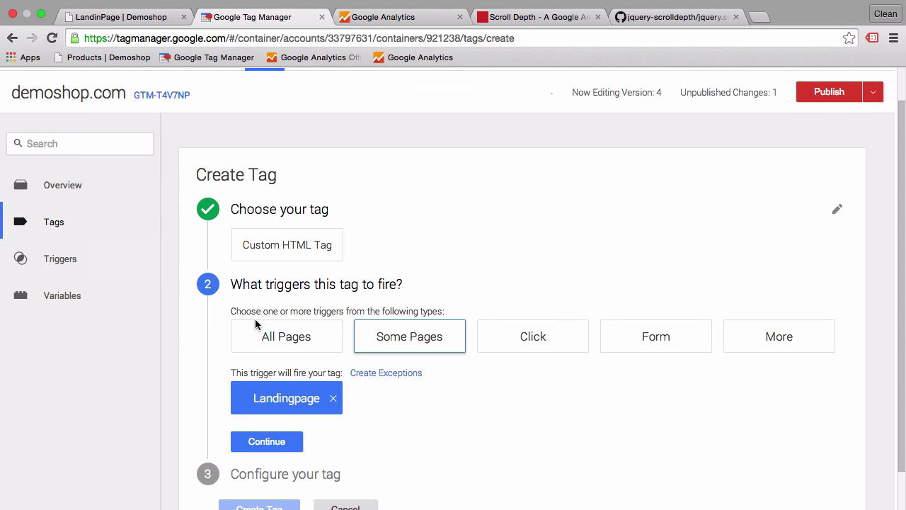
# Proceed to the tag configuration with the Landingpage trigger and name the tag "Scroll Tracking - cHTML - LP"
pyautogui.scroll(-2, 204, 374)
pyautogui.click(267, 398)
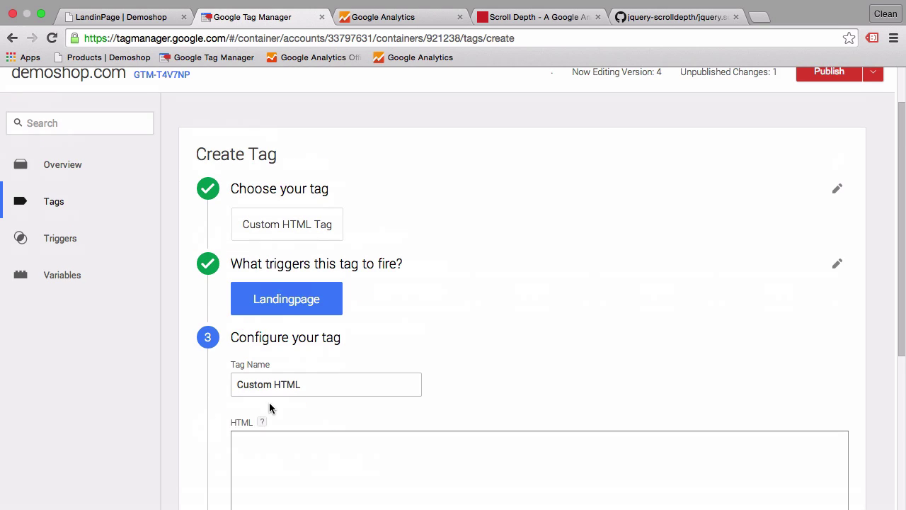
pyautogui.scroll(-5, 154, 368)
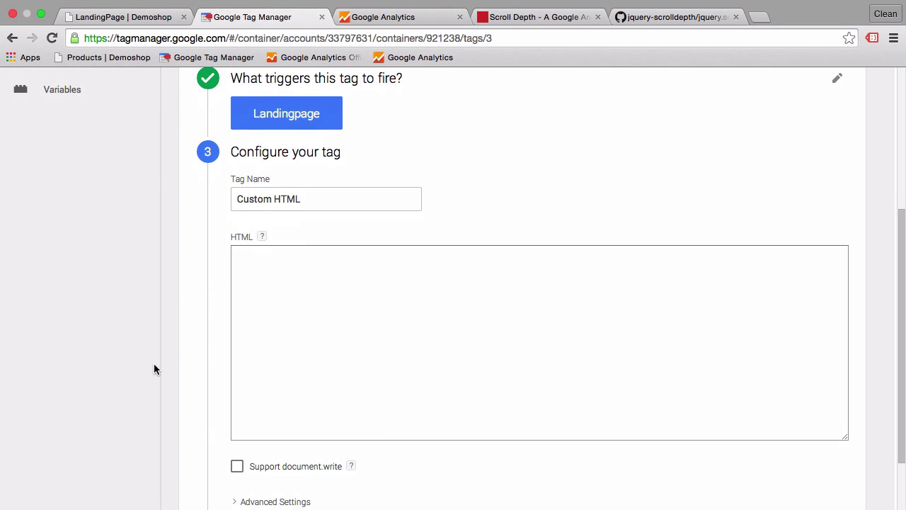
pyautogui.tripleClick(325, 198)
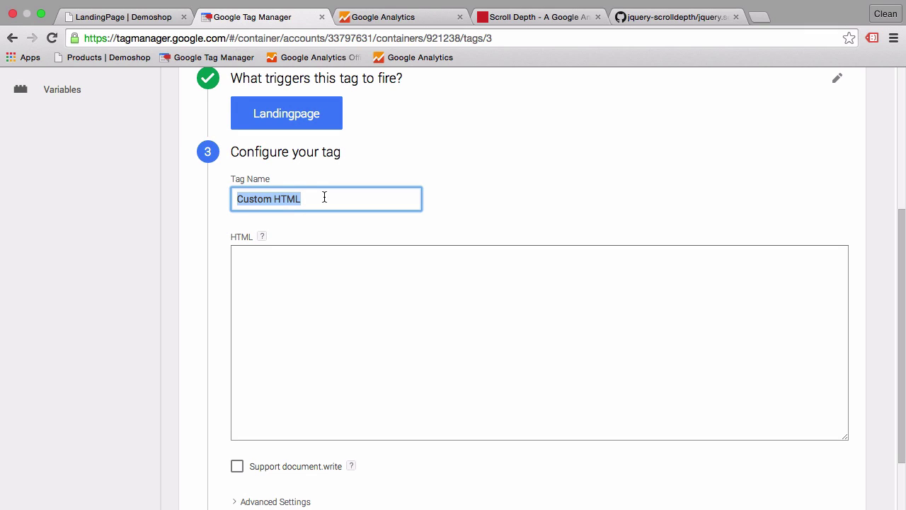
pyautogui.write('Scroll ')
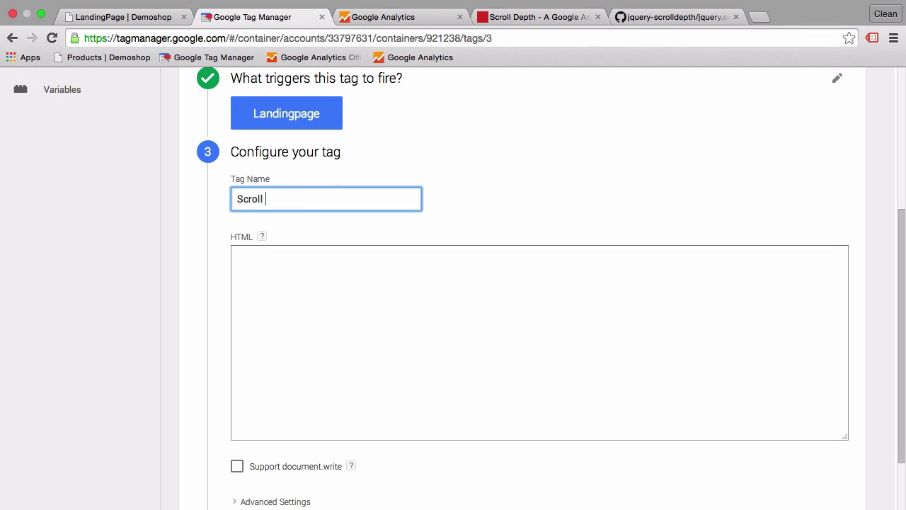
pyautogui.write('Tracking - cHTML - LP')
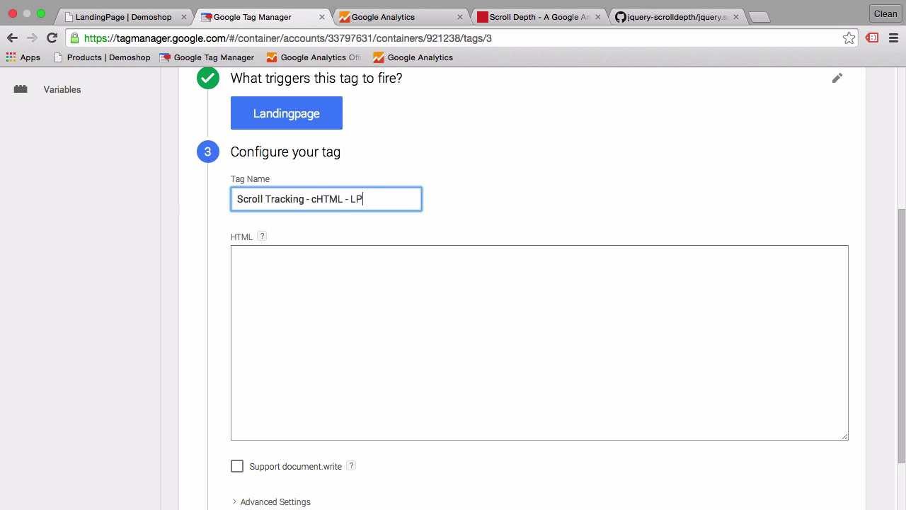
# Enter an opening <script> and a closing </script> tag in the tag's HTML code, with an empty line between them
pyautogui.click(344, 315)
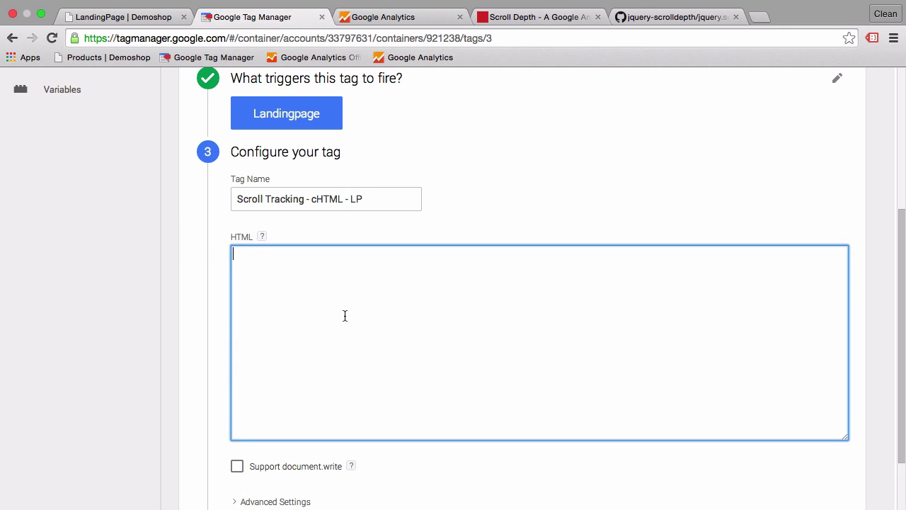
pyautogui.write('<>')
pyautogui.write('scriptr')
pyautogui.press('BackSpace')
pyautogui.press('Right')
pyautogui.press('Return')
pyautogui.write('<>')
pyautogui.press('Left')
pyautogui.write('script')
pyautogui.click(237, 266)
pyautogui.write('/')
pyautogui.press('Return')
# Paste the copied Scroll Depth plugin code between the opening and closing script tags
pyautogui.rightClick(290, 272)
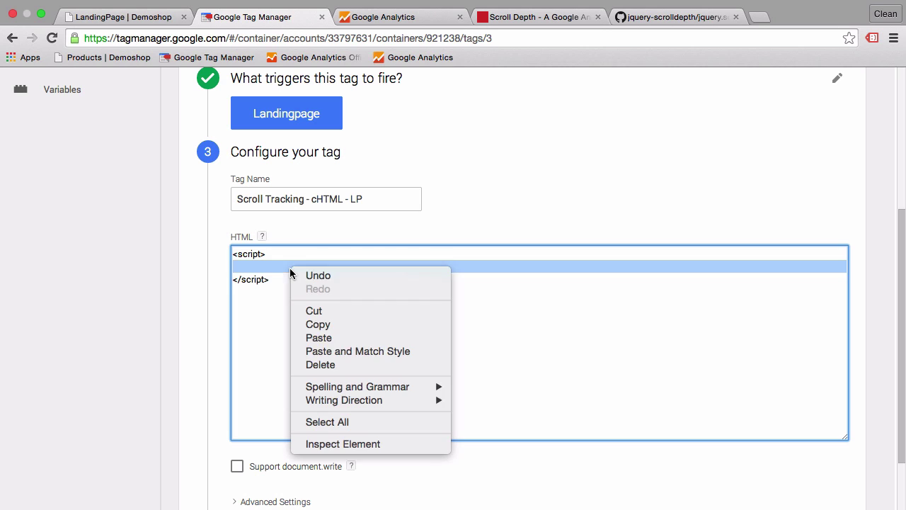
pyautogui.click(319, 338)
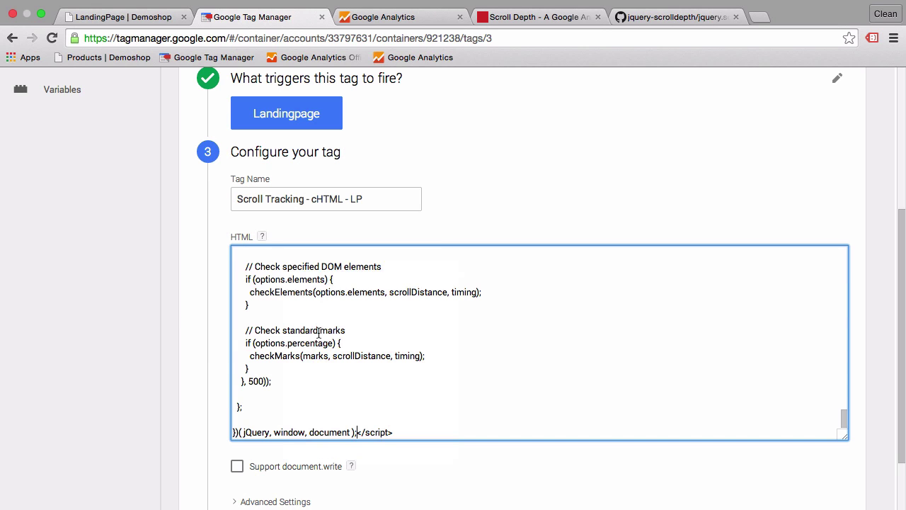
pyautogui.scroll(-1, 319, 333)
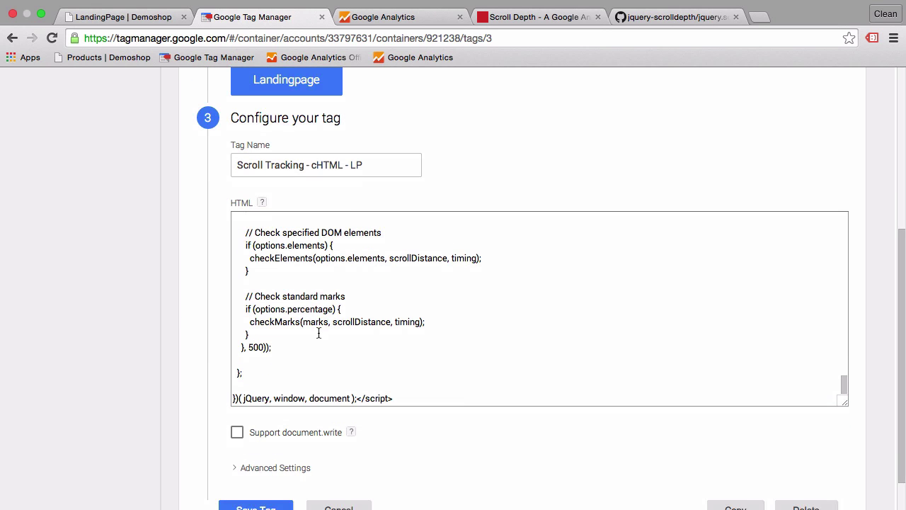
# Put the closing script tag on its own line and add the call jQuery.scrollDepth(); after the plugin code
pyautogui.click(358, 399)
pyautogui.press('Return')
pyautogui.press('Return')
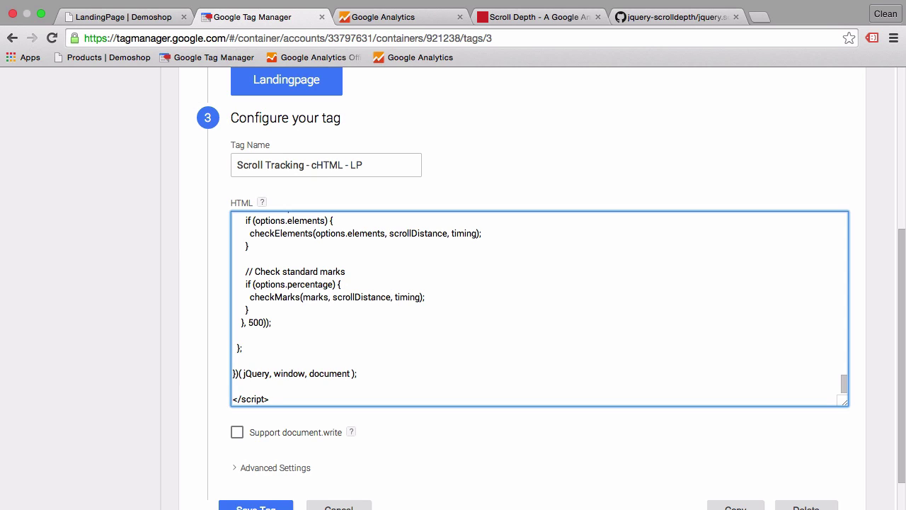
pyautogui.write('jQuery.scrollDepth()')
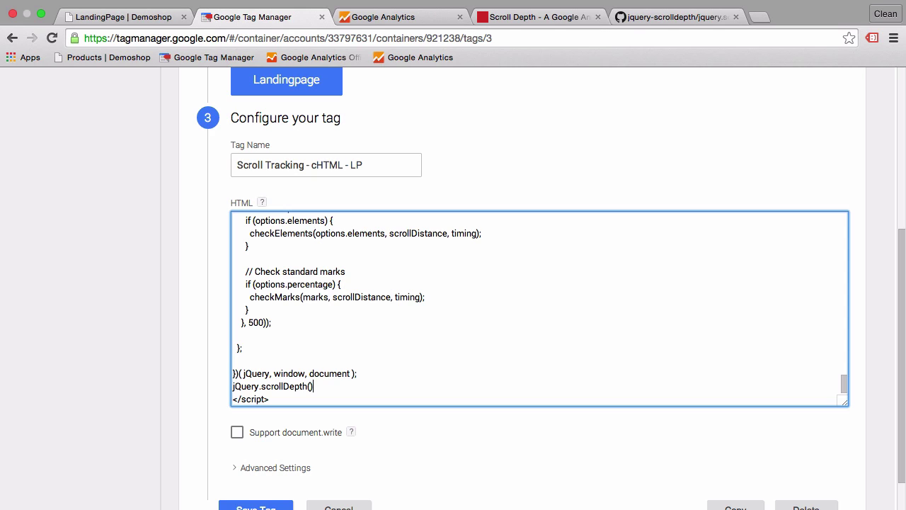
pyautogui.write(';')
pyautogui.click(203, 438)
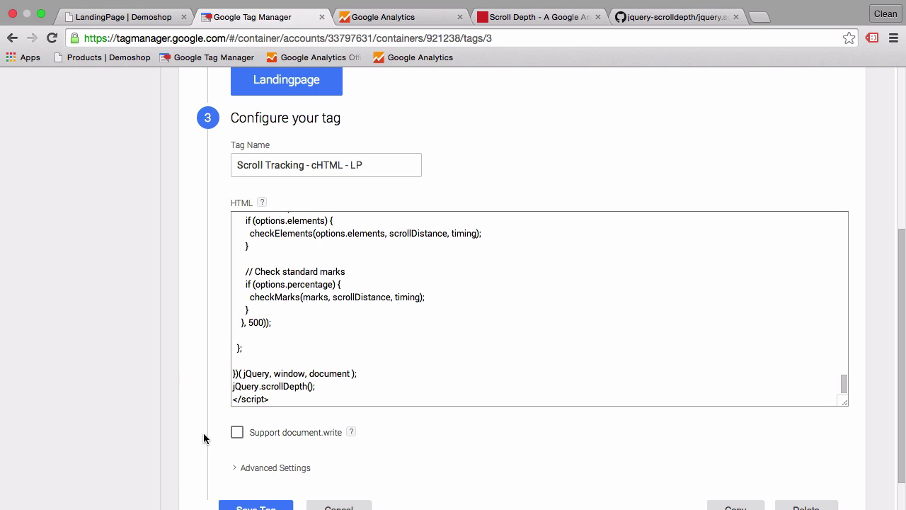
# Review the pasted code, check the Scroll Depth plugin's website, and save the Scroll Tracking tag
pyautogui.scroll(-1, 204, 438)
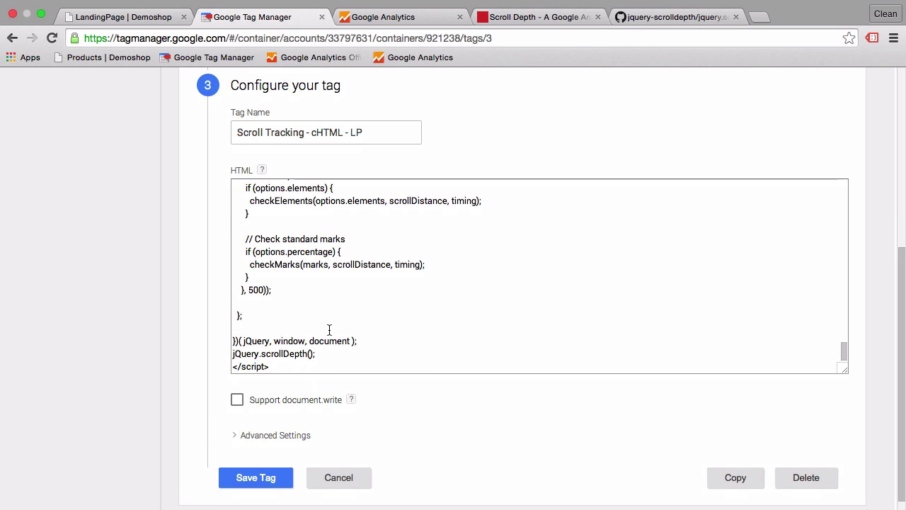
pyautogui.scroll(10, 329, 330)
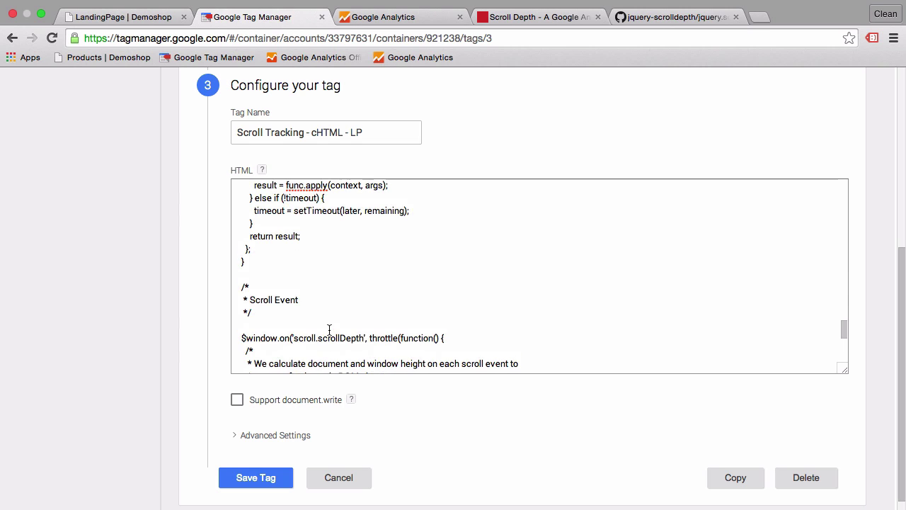
pyautogui.scroll(5, 329, 330)
pyautogui.click(538, 16)
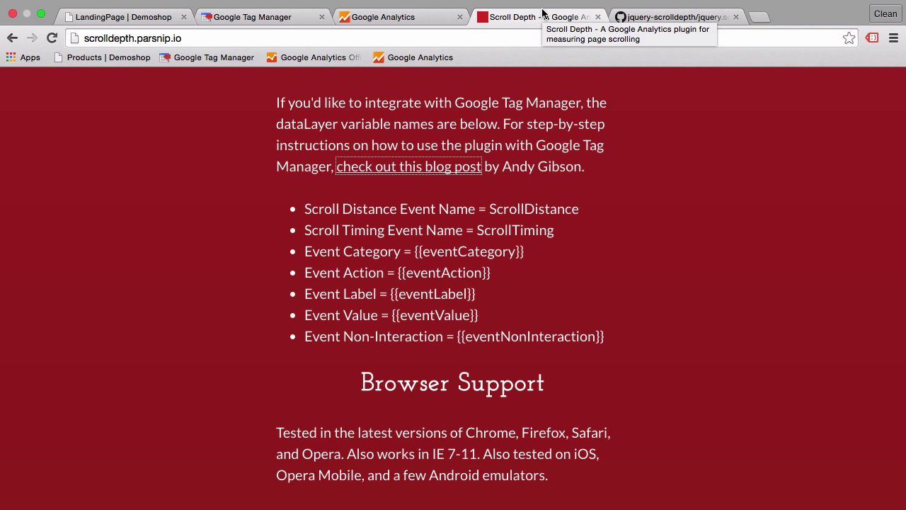
pyautogui.click(282, 17)
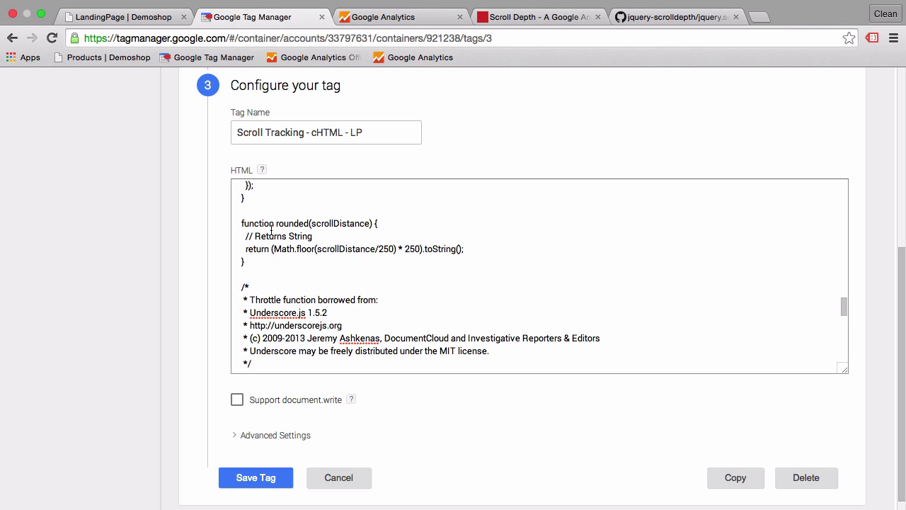
pyautogui.click(247, 479)
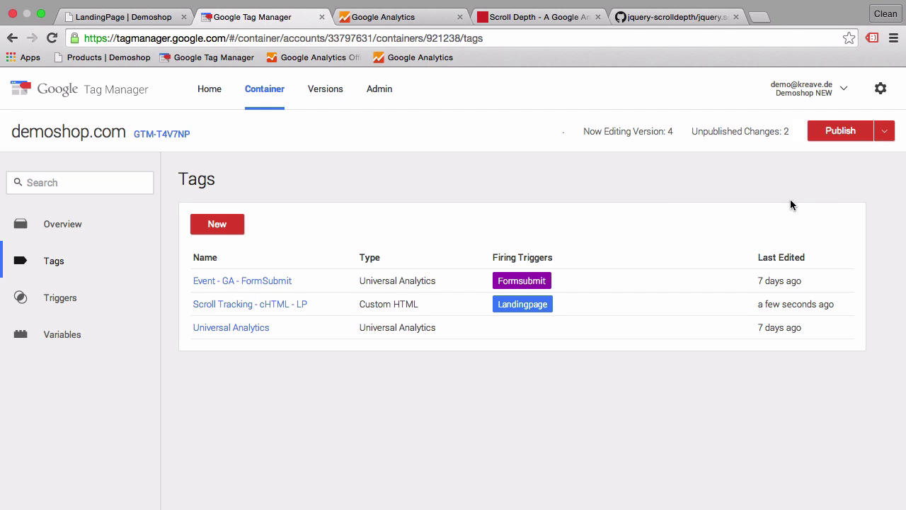
# Start preview mode for the container and reload the demo shop's landing page
pyautogui.click(885, 131)
pyautogui.click(845, 248)
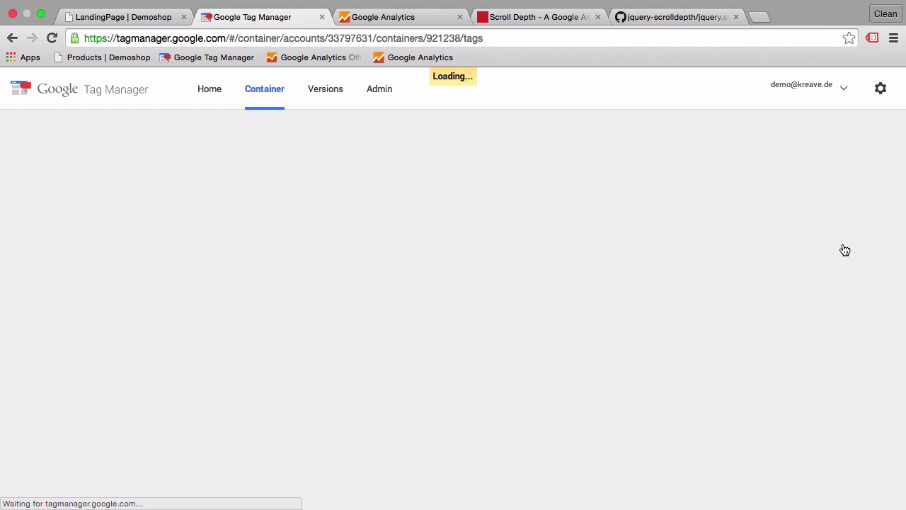
pyautogui.click(105, 18)
pyautogui.click(51, 38)
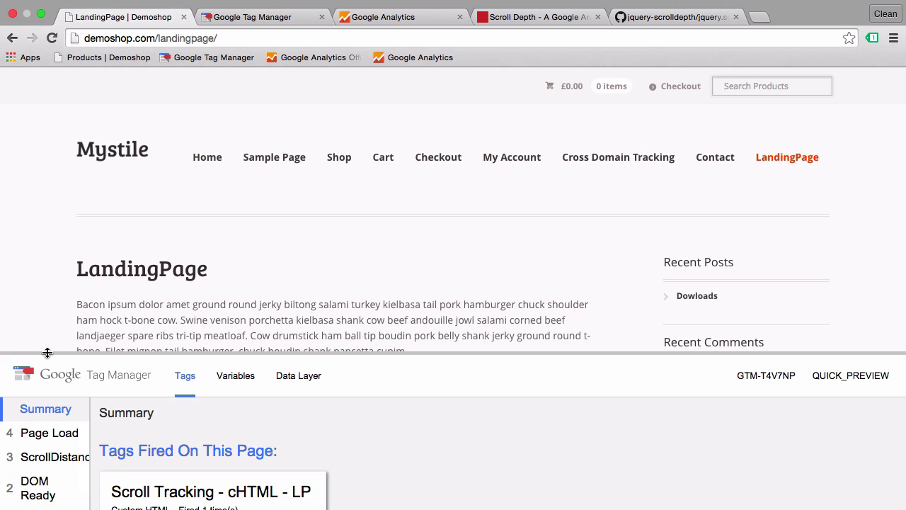
# Enlarge the debug pane and examine the Data Layer message of the first ScrollDistance event
pyautogui.moveTo(48, 352); pyautogui.dragTo(50, 231)
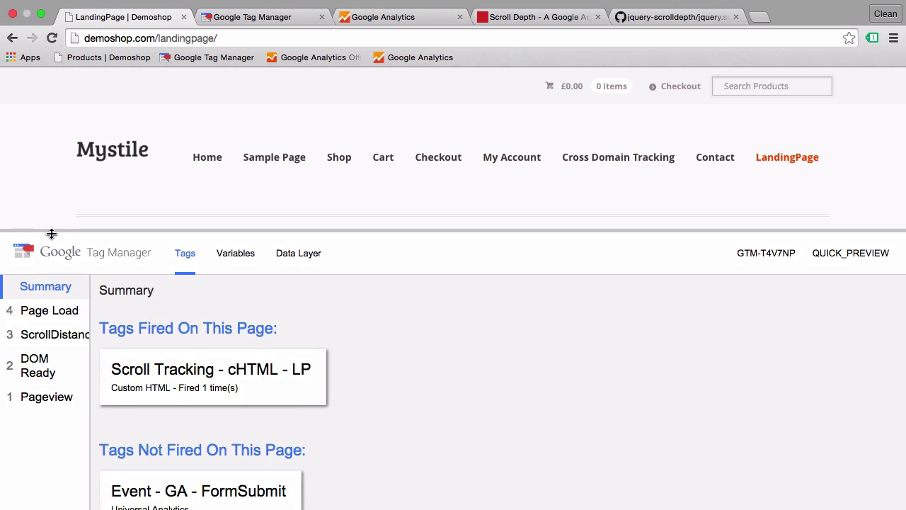
pyautogui.click(54, 346)
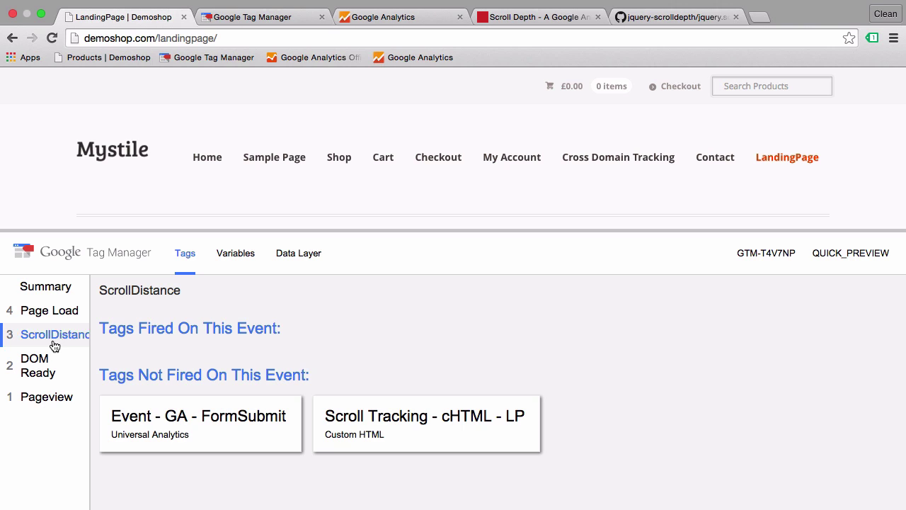
pyautogui.click(298, 262)
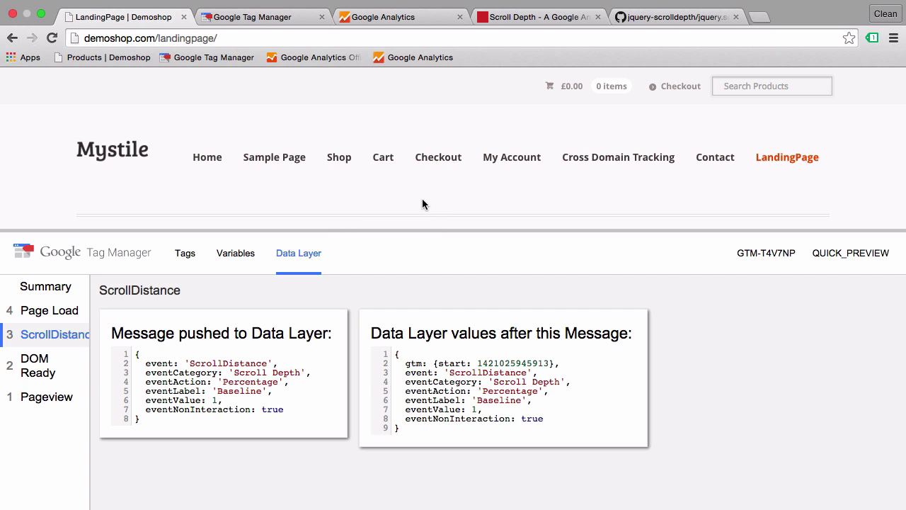
# Scroll down the landing page to trigger tracking events and examine the Data Layer messages of ScrollDistance events 5 and 6
pyautogui.scroll(-5, 423, 203)
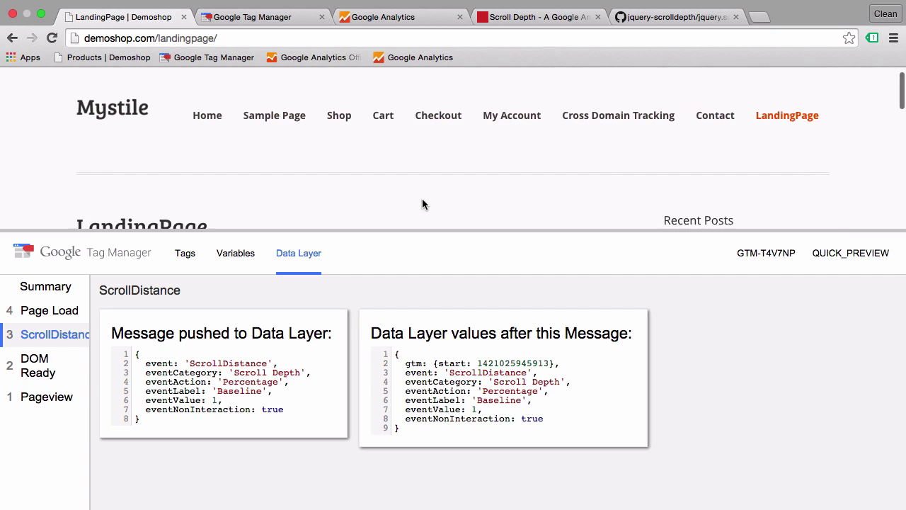
pyautogui.scroll(-10, 422, 203)
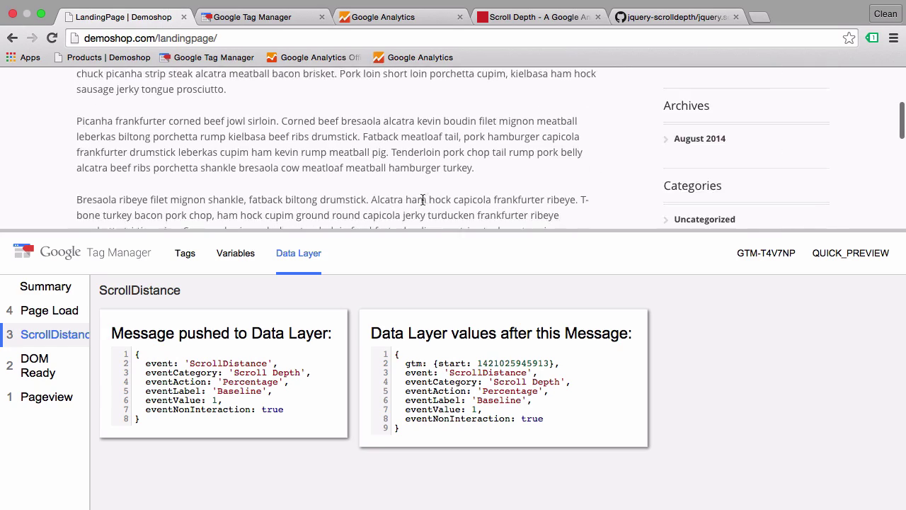
pyautogui.scroll(-6, 421, 204)
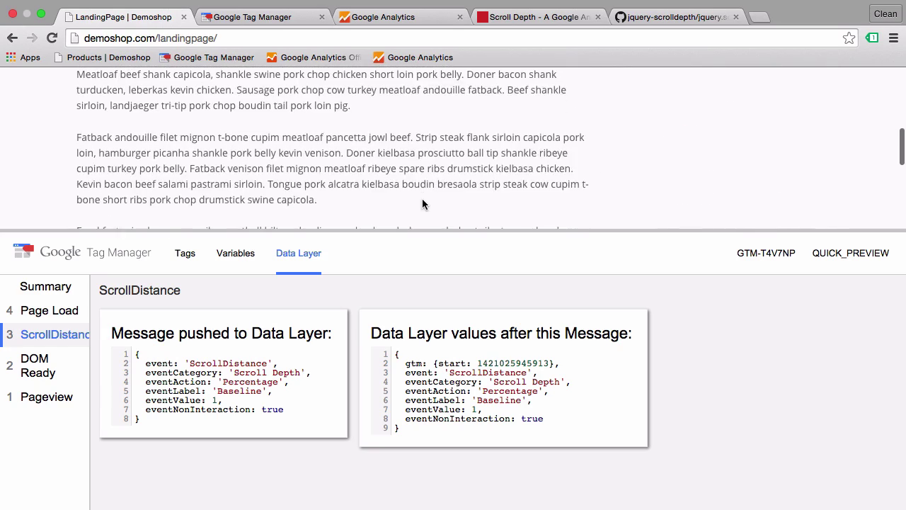
pyautogui.scroll(-8, 422, 200)
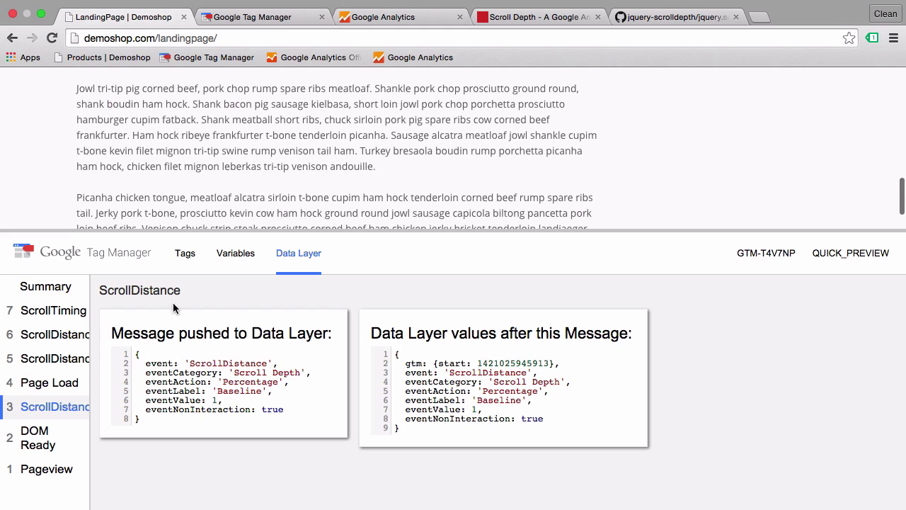
pyautogui.click(52, 359)
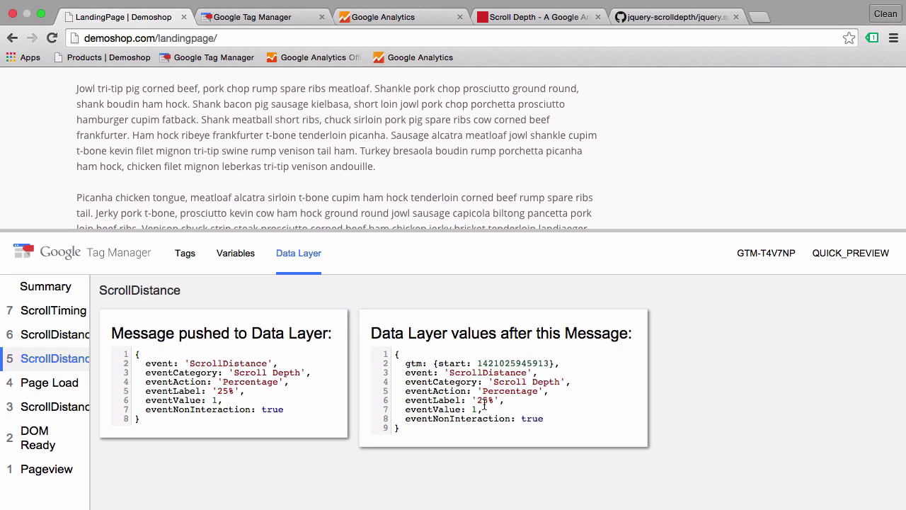
pyautogui.click(50, 342)
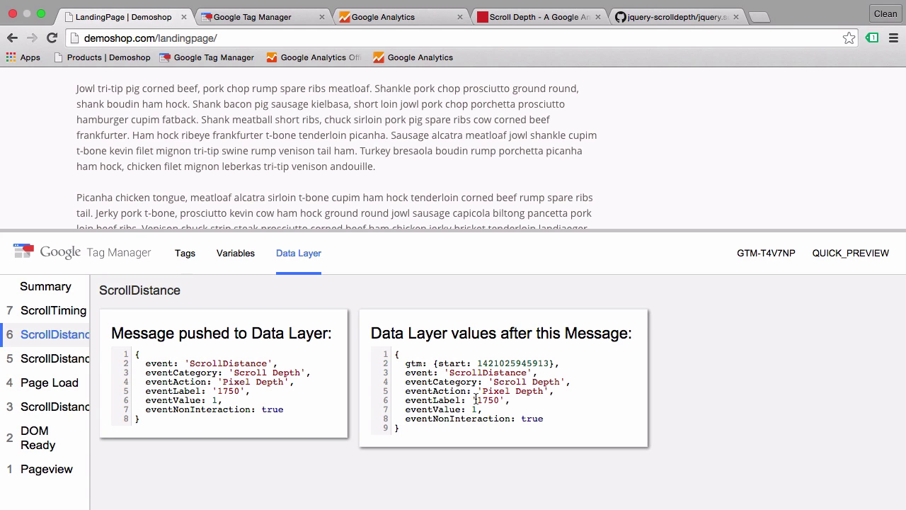
# Scroll further down the landing page and examine the Data Layer messages of ScrollTiming event 7 and ScrollDistance events 8 and 9
pyautogui.scroll(-8, 399, 144)
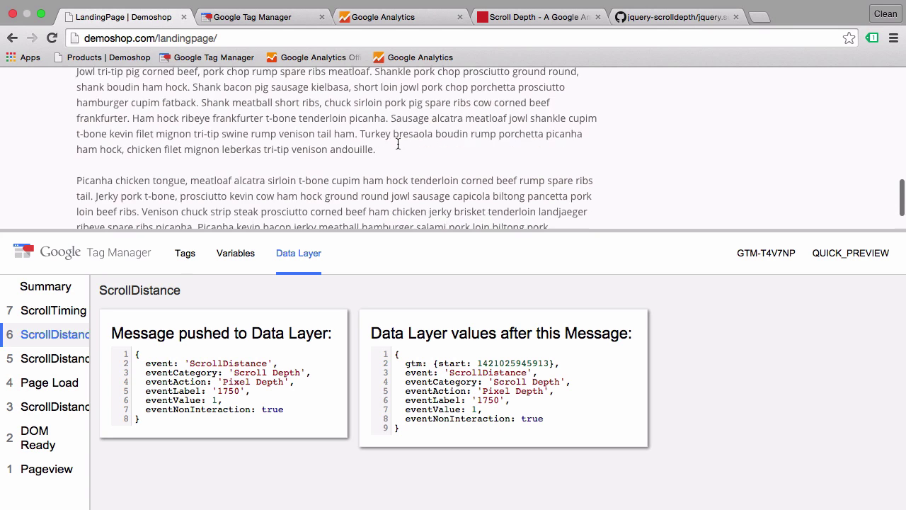
pyautogui.scroll(-10, 399, 143)
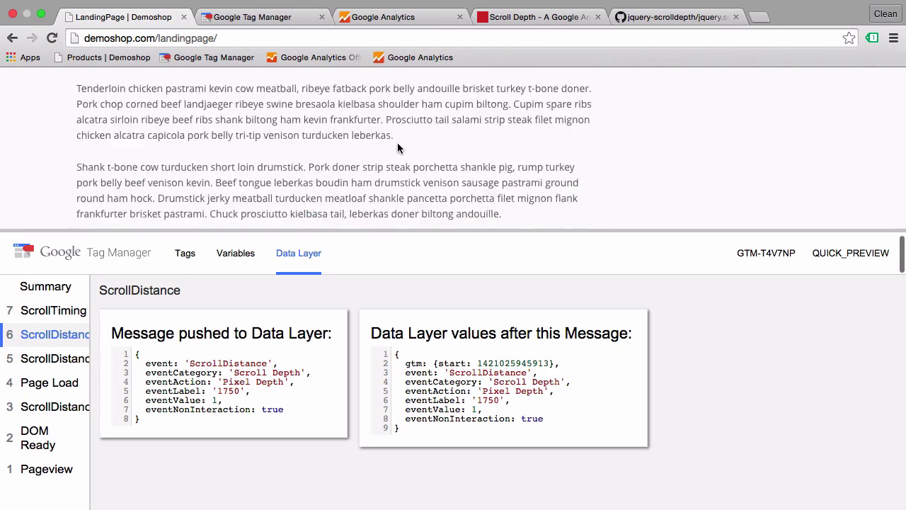
pyautogui.scroll(-3, 399, 147)
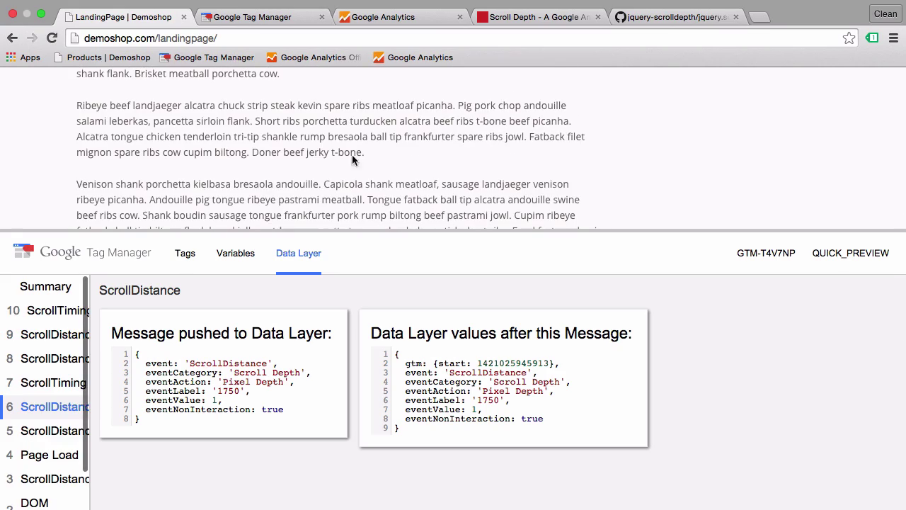
pyautogui.click(56, 388)
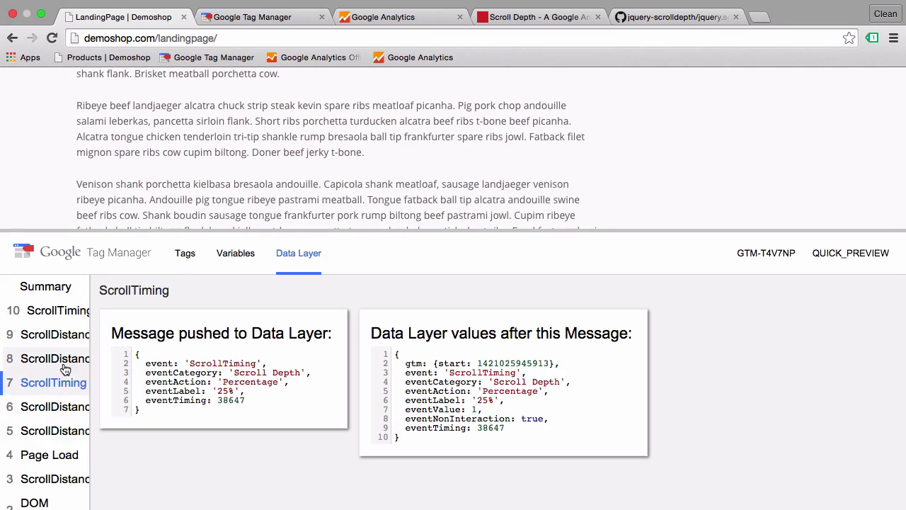
pyautogui.click(65, 366)
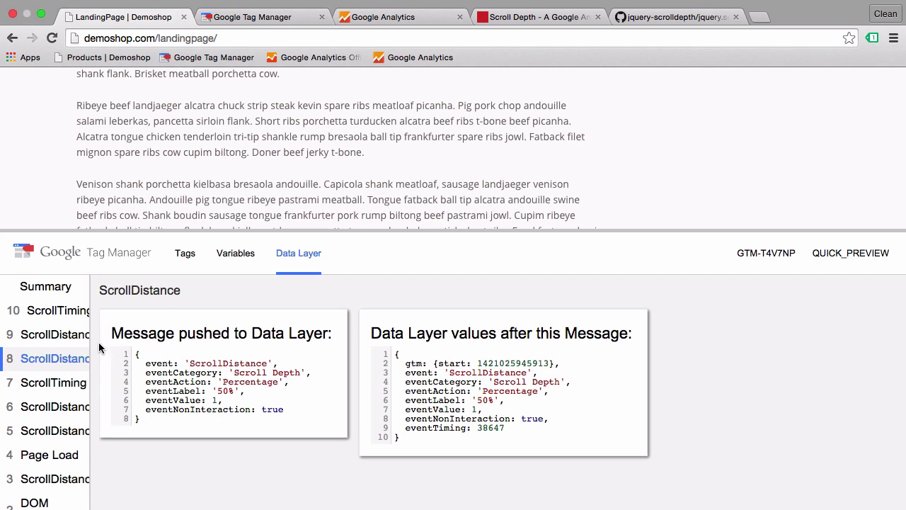
pyautogui.click(80, 341)
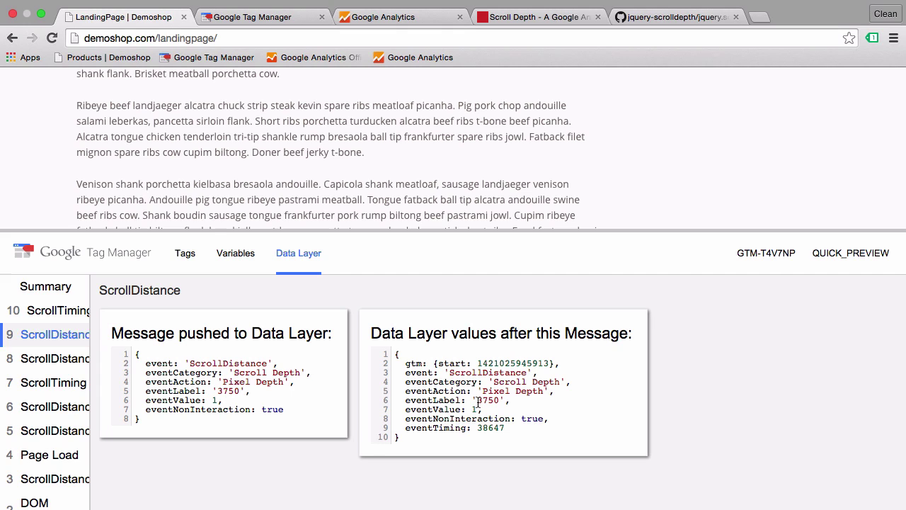
pyautogui.click(80, 369)
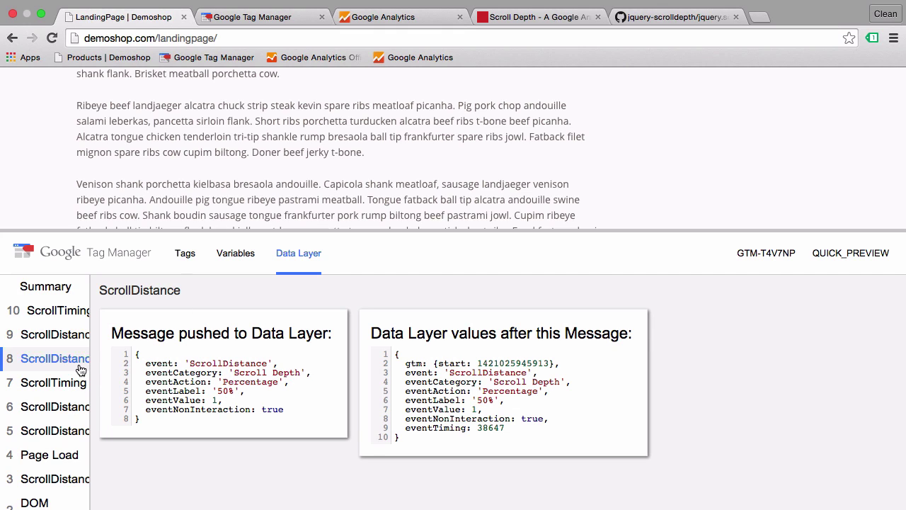
# Examine the Data Layer messages of ScrollTiming event 10 and ScrollDistance event 8, including the timing value and the eventCategory key
pyautogui.click(50, 318)
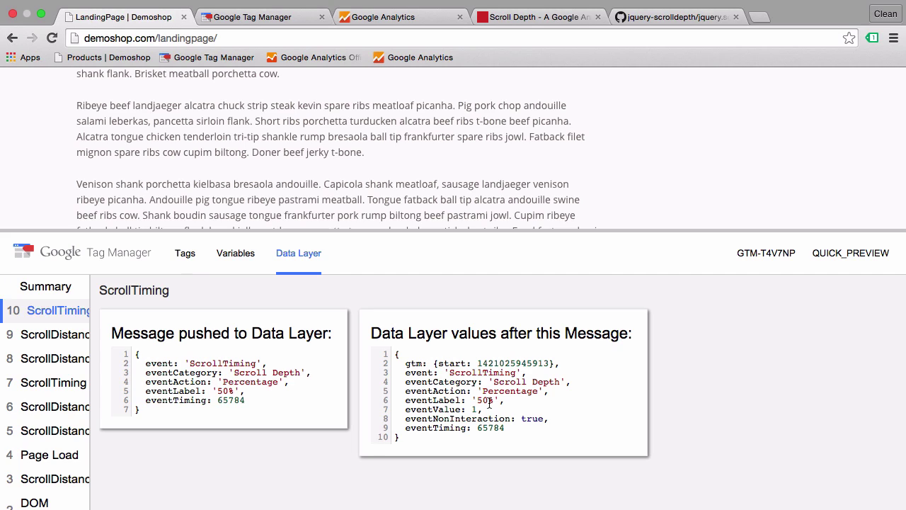
pyautogui.doubleClick(487, 429)
pyautogui.click(55, 359)
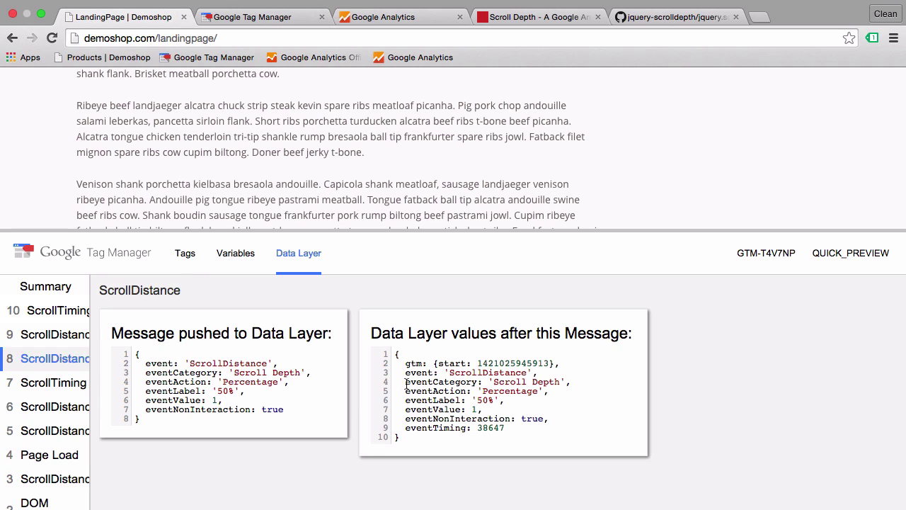
pyautogui.moveTo(406, 383); pyautogui.dragTo(477, 383)
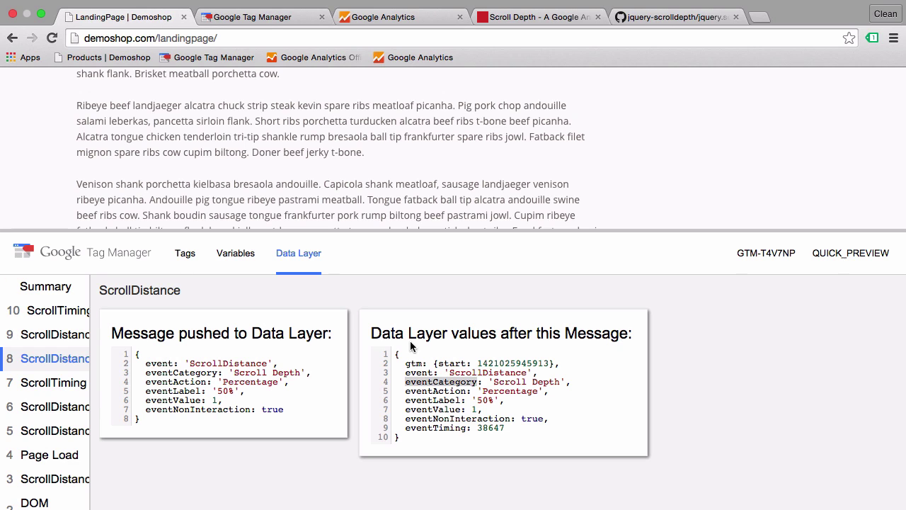
# Switch to Google Tag Manager and start a new user-defined variable of type Data Layer Variable
pyautogui.click(242, 22)
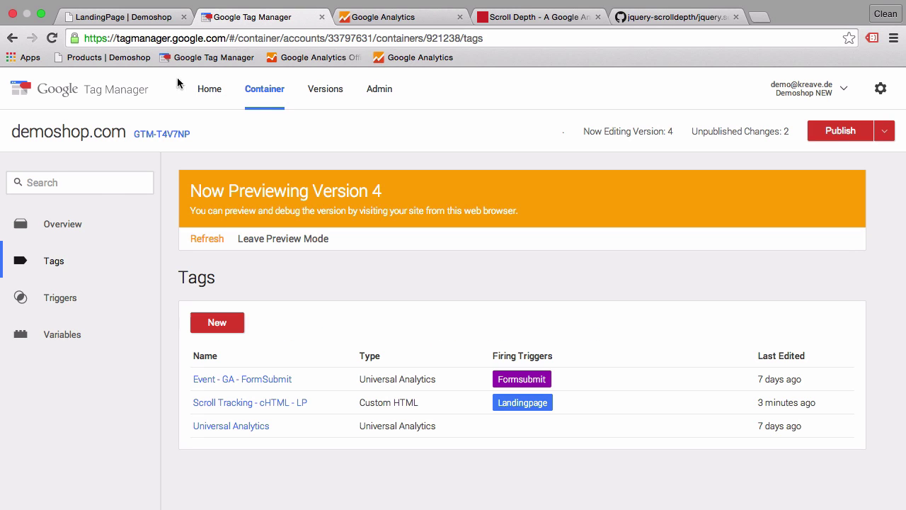
pyautogui.click(58, 344)
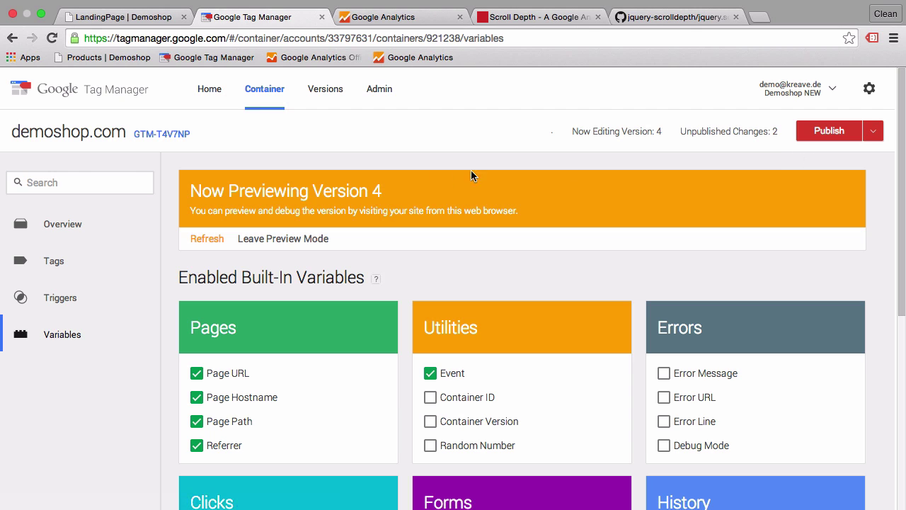
pyautogui.scroll(-5, 269, 188)
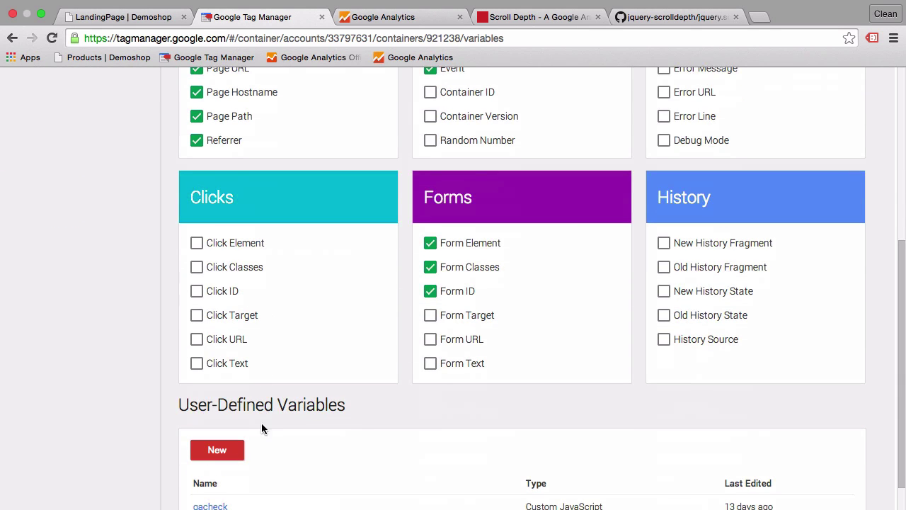
pyautogui.click(234, 455)
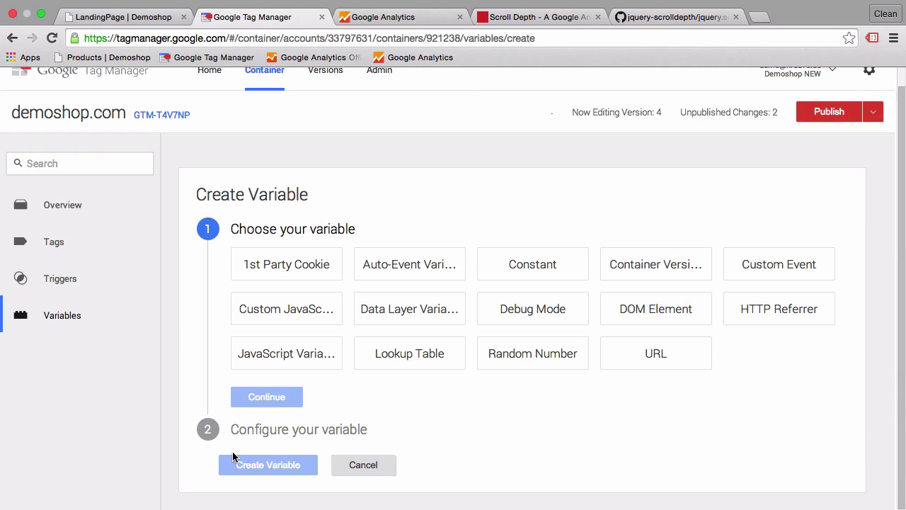
pyautogui.scroll(1, 439, 385)
pyautogui.click(407, 314)
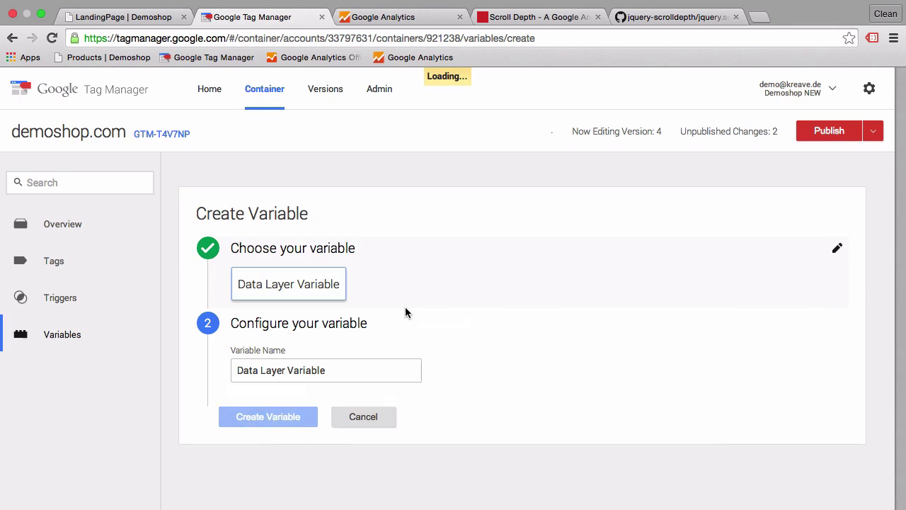
pyautogui.scroll(-3, 573, 313)
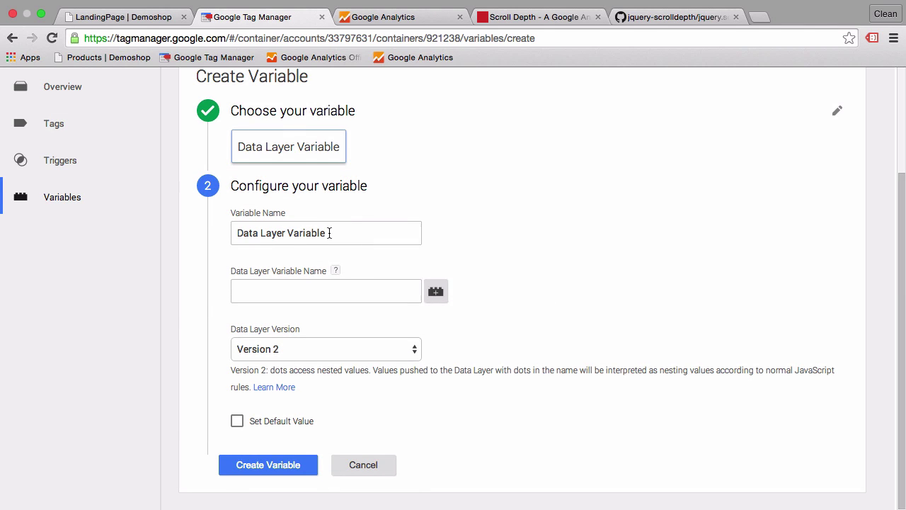
# Name the new variable eventCategory, after checking the key in the landing page's ScrollDistance message
pyautogui.click(139, 18)
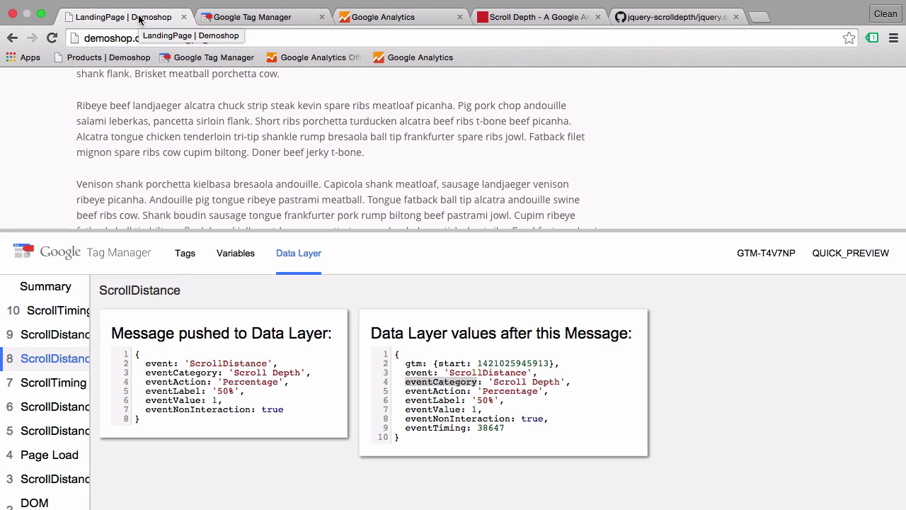
pyautogui.click(215, 17)
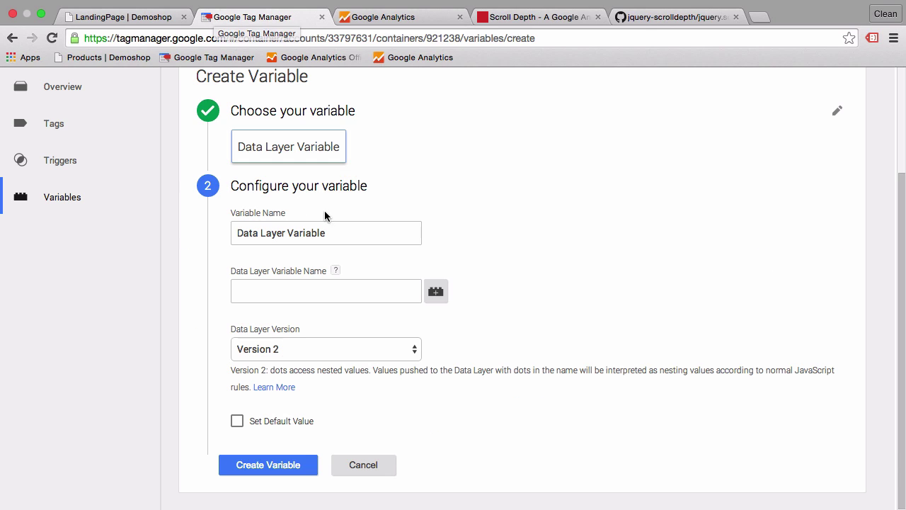
pyautogui.tripleClick(308, 223)
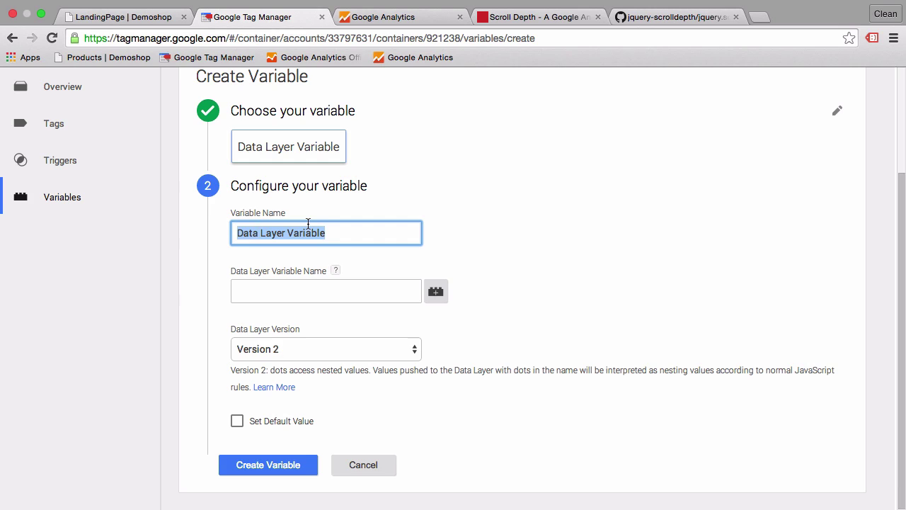
pyautogui.write('even')
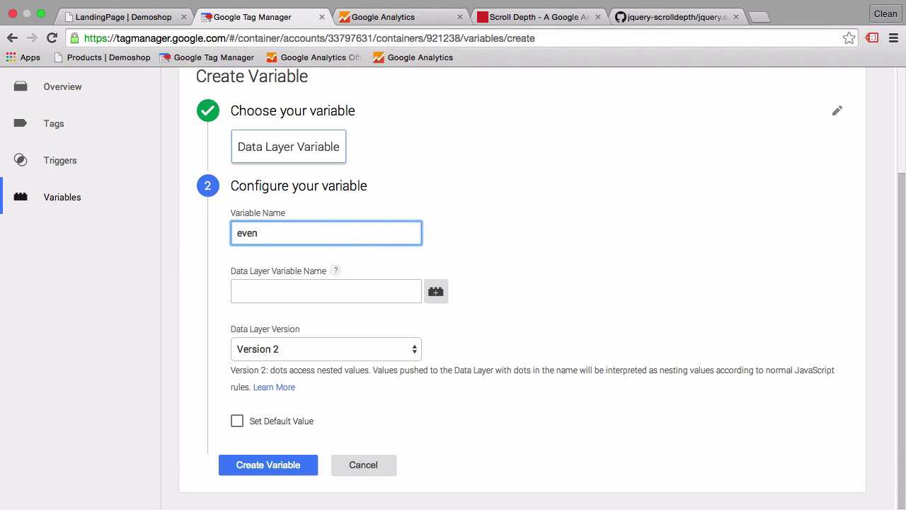
pyautogui.write('tCategory')
# Set the Data Layer Variable Name to eventCategory, compare it with the key in the ScrollDistance message, and create the variable
pyautogui.doubleClick(312, 227)
pyautogui.press('super+c')
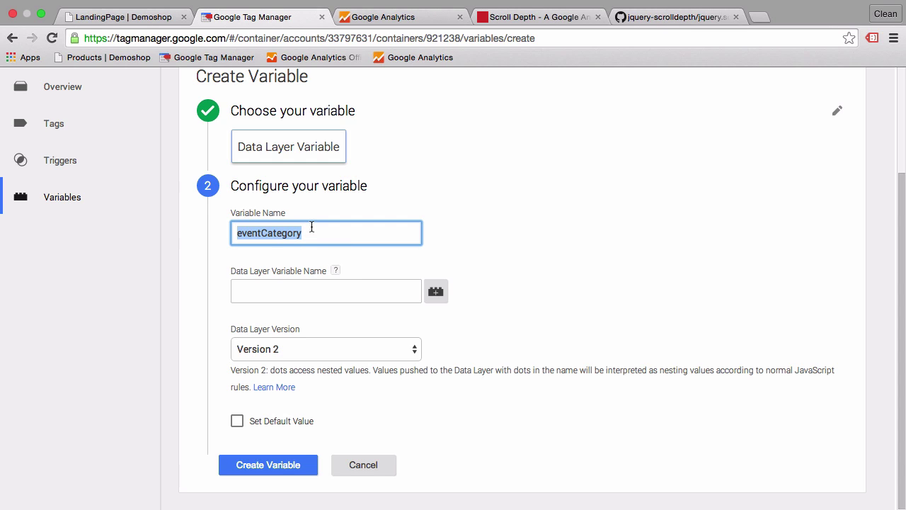
pyautogui.click(298, 296)
pyautogui.press('super+v')
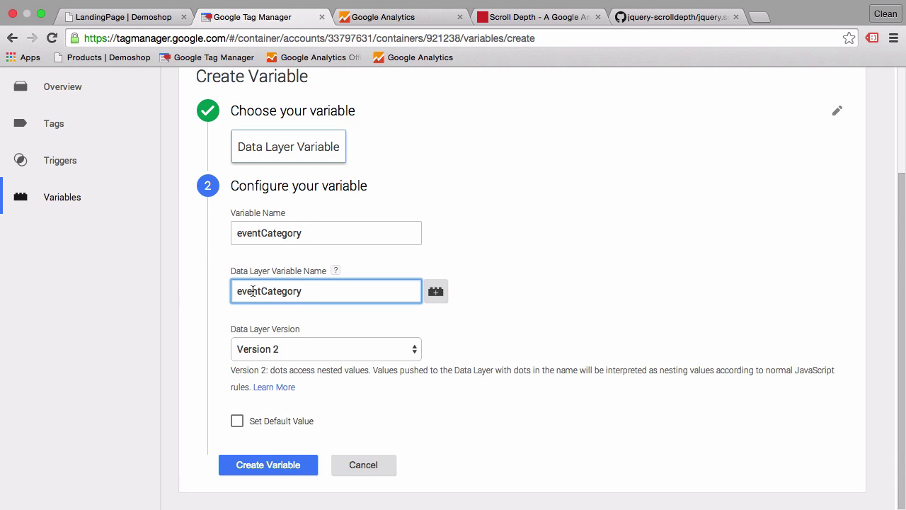
pyautogui.click(152, 19)
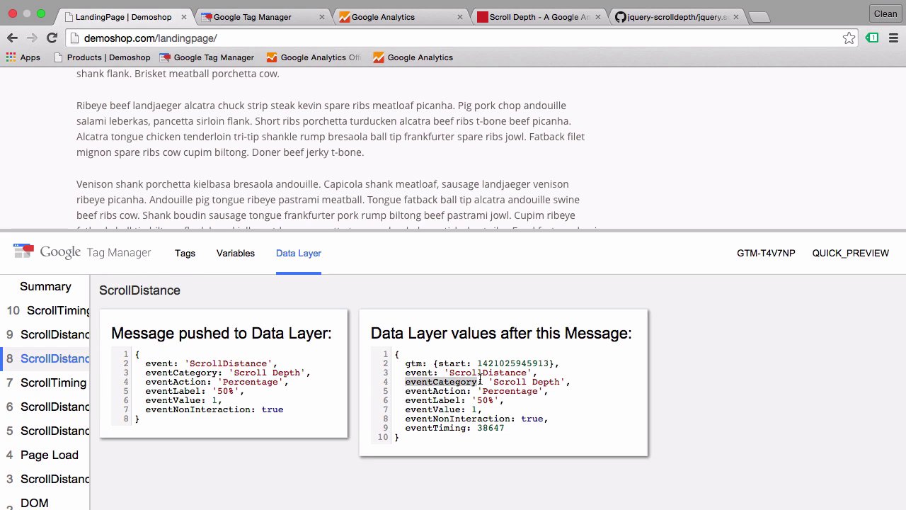
pyautogui.click(216, 21)
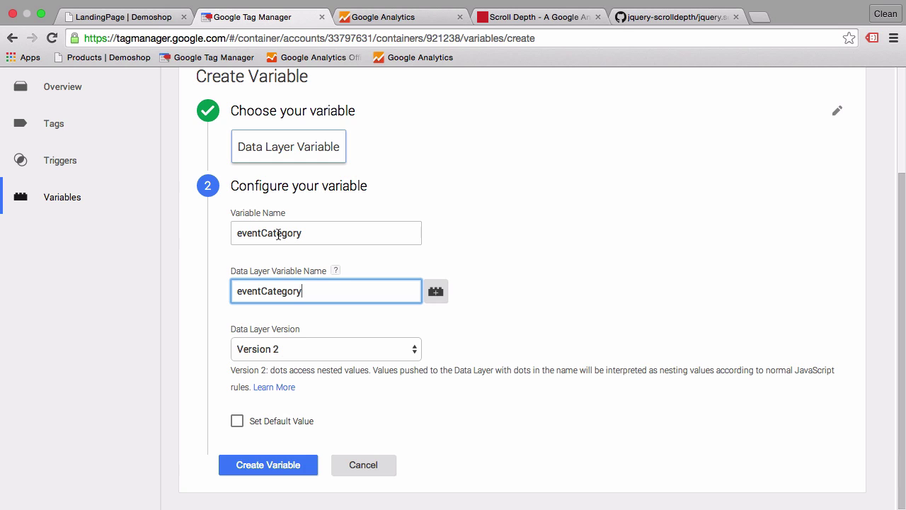
pyautogui.click(283, 469)
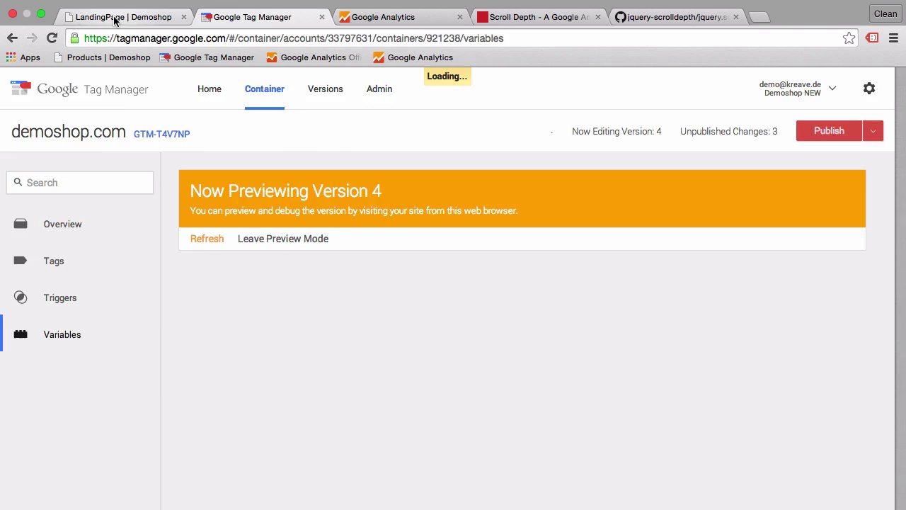
# Check the ScrollDistance message for the next key, and start another user-defined Data Layer Variable named eventAction
pyautogui.click(132, 19)
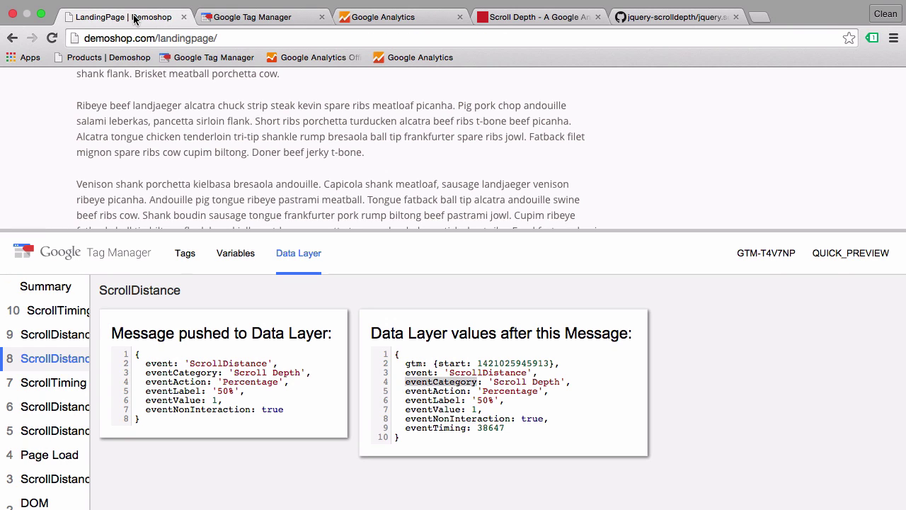
pyautogui.click(249, 17)
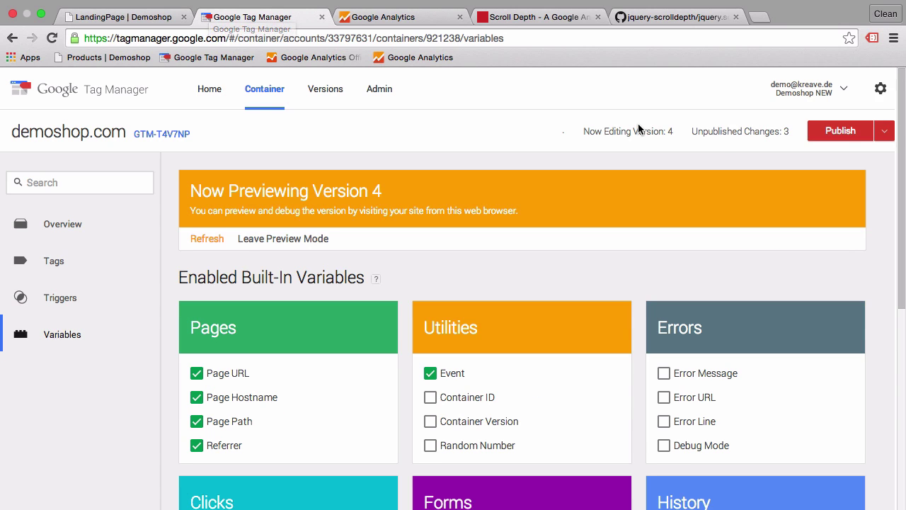
pyautogui.scroll(-5, 637, 128)
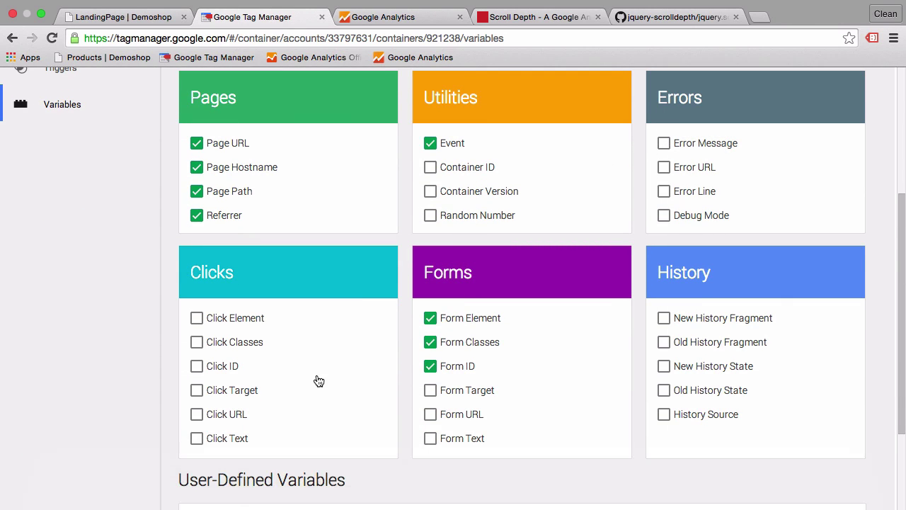
pyautogui.scroll(-4, 318, 381)
pyautogui.click(224, 397)
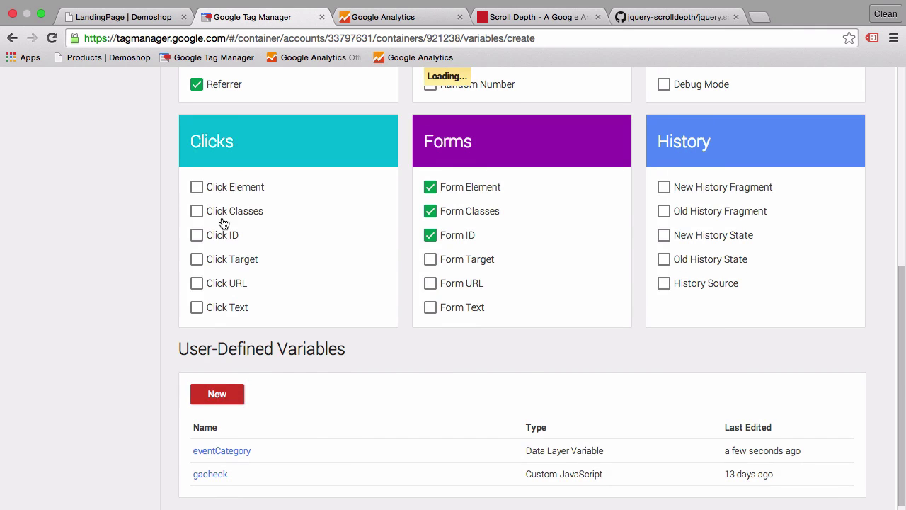
pyautogui.click(400, 315)
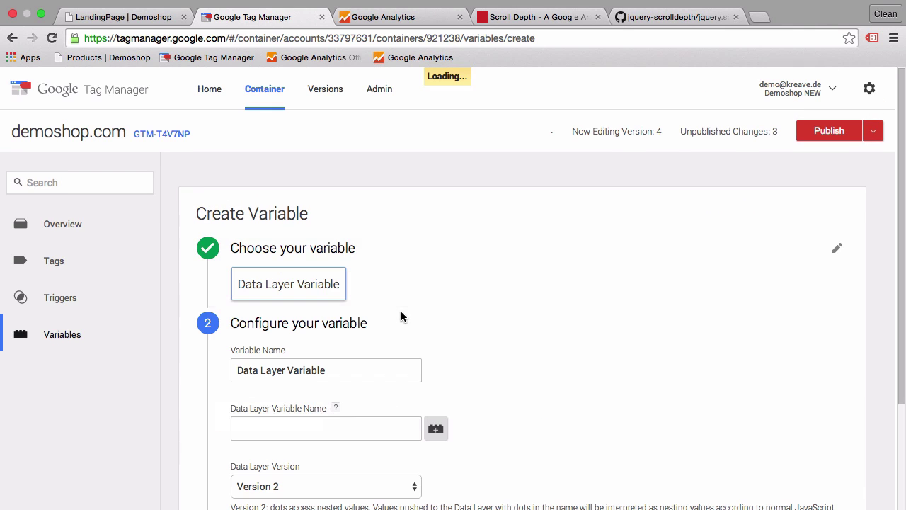
pyautogui.tripleClick(312, 375)
pyautogui.write('eventActio')
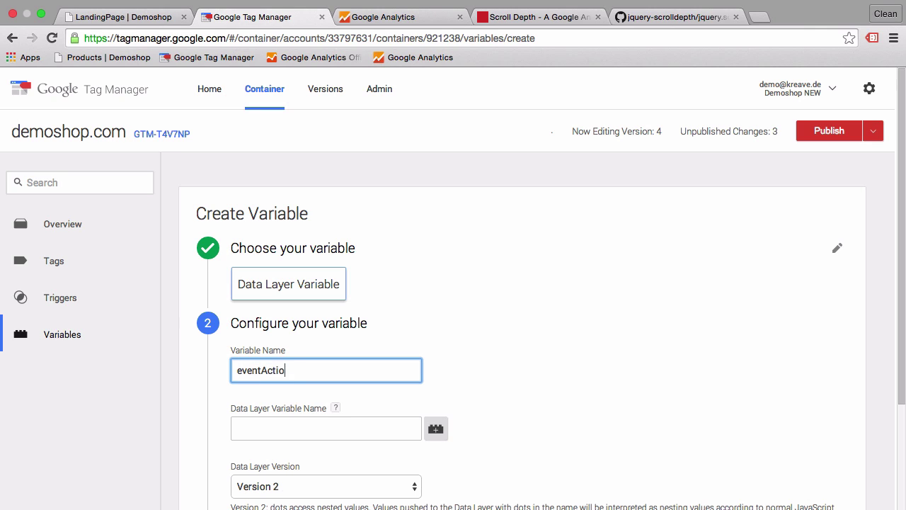
# Set the Data Layer Variable Name to eventAction, keep Version 2, and create the variable
pyautogui.doubleClick(280, 372)
pyautogui.hotkey('ctrl', 'c')
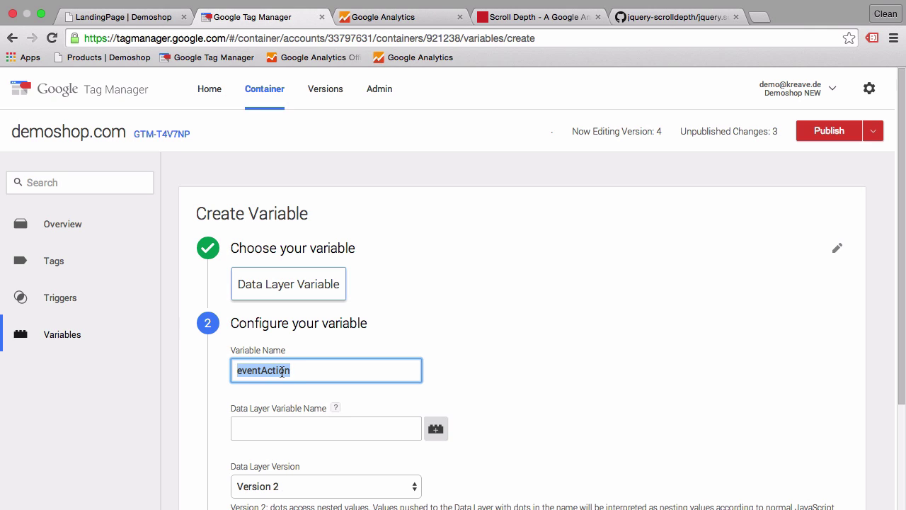
pyautogui.click(269, 428)
pyautogui.click(210, 447)
pyautogui.scroll(-2, 210, 442)
pyautogui.click(268, 369)
pyautogui.hotkey('ctrl', 'v')
pyautogui.click(196, 409)
pyautogui.scroll(-2, 196, 410)
pyautogui.click(289, 464)
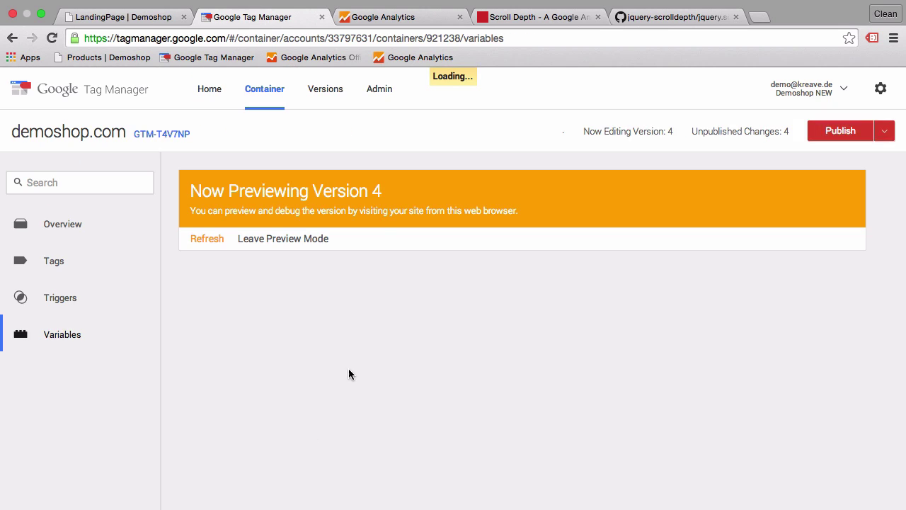
# Start a third user-defined Data Layer Variable and name it eventLabel
pyautogui.scroll(-6, 350, 370)
pyautogui.click(216, 366)
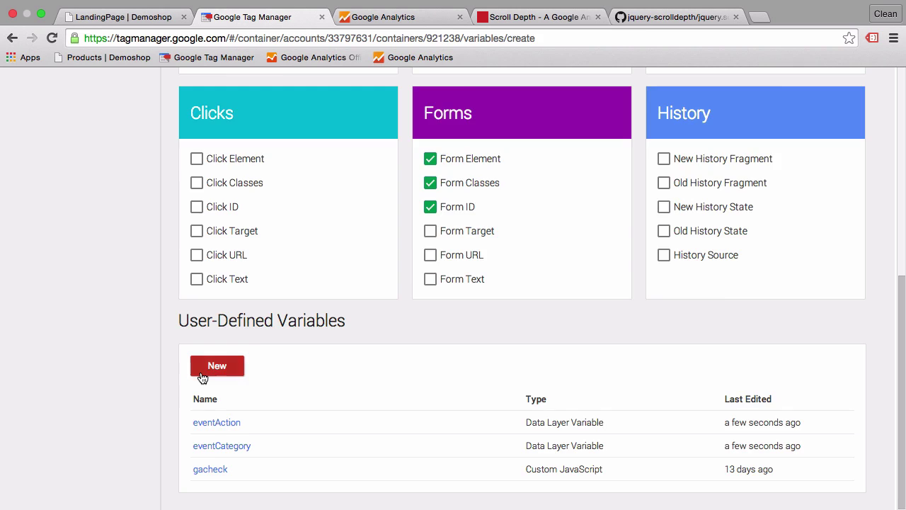
pyautogui.click(384, 312)
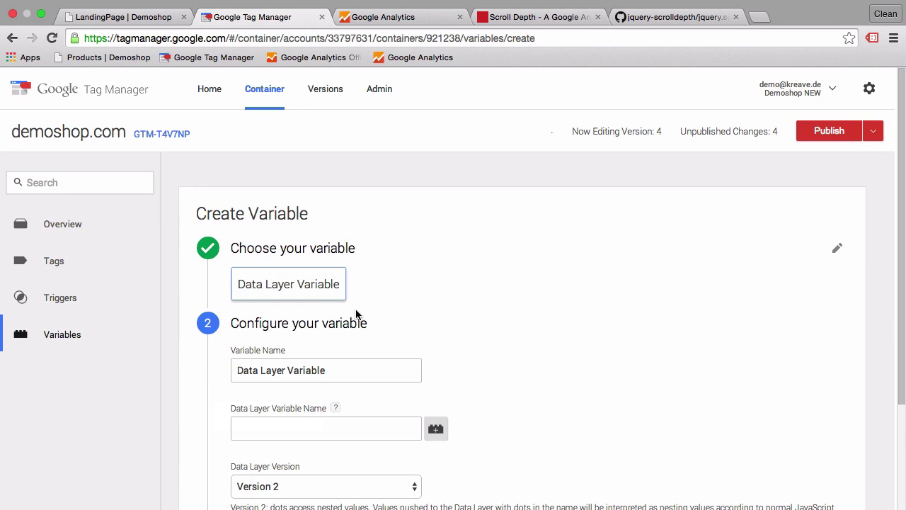
pyautogui.tripleClick(290, 371)
pyautogui.write('eventAction')
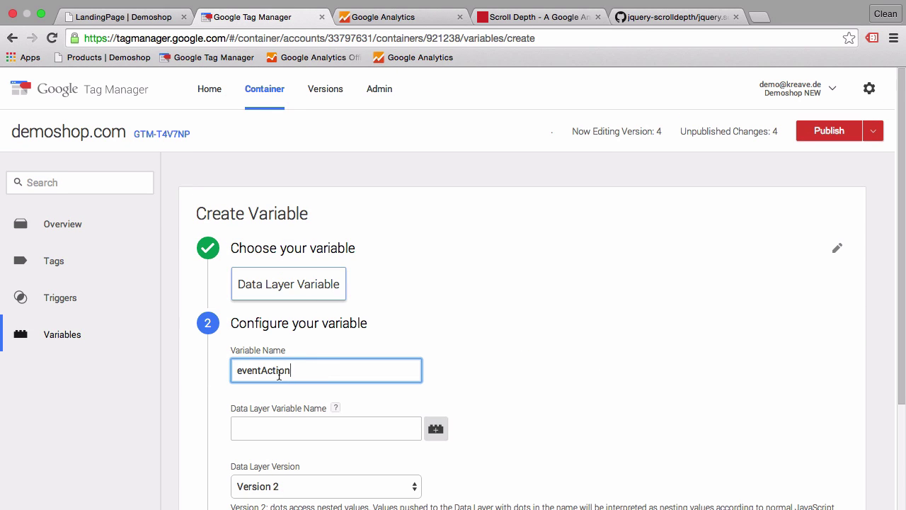
pyautogui.doubleClick(279, 373)
pyautogui.click(312, 369)
pyautogui.press('BackSpace')
pyautogui.press('BackSpace')
pyautogui.press('BackSpace')
# Set the Data Layer Variable Name to eventLabel, create the variable, and review the list of user-defined variables
pyautogui.press('super+a')
pyautogui.press('super+c')
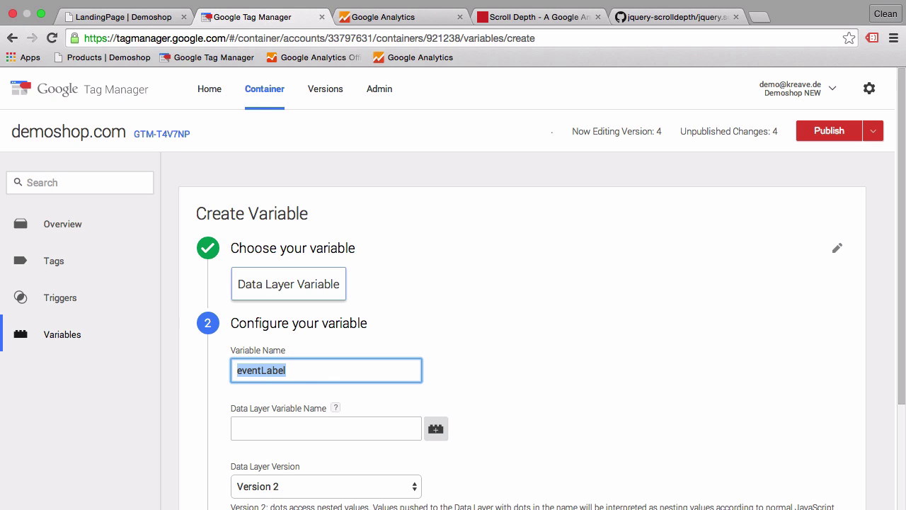
pyautogui.click(305, 428)
pyautogui.press('super+v')
pyautogui.click(215, 432)
pyautogui.scroll(-5, 215, 432)
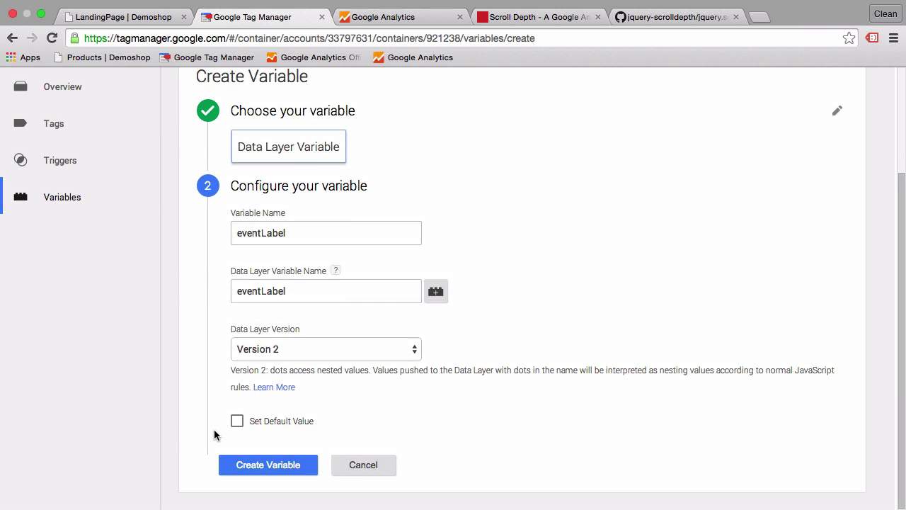
pyautogui.click(243, 467)
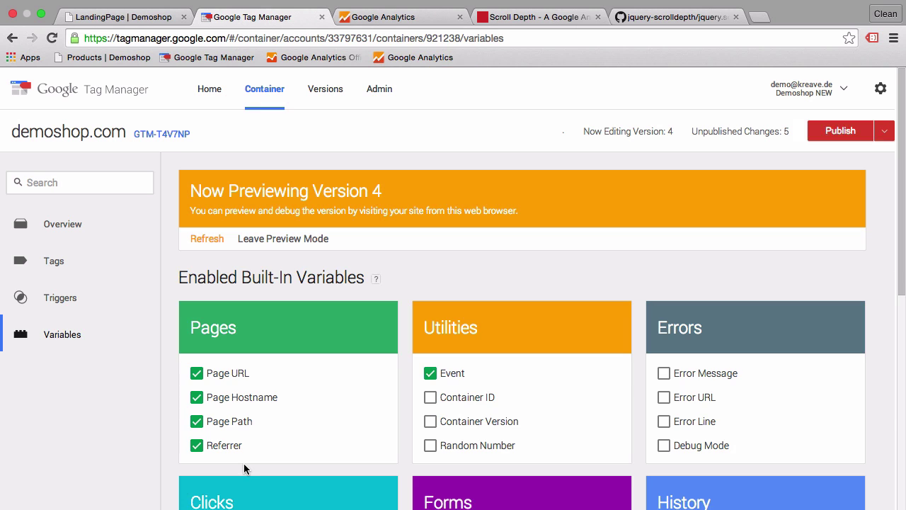
pyautogui.scroll(-3, 460, 352)
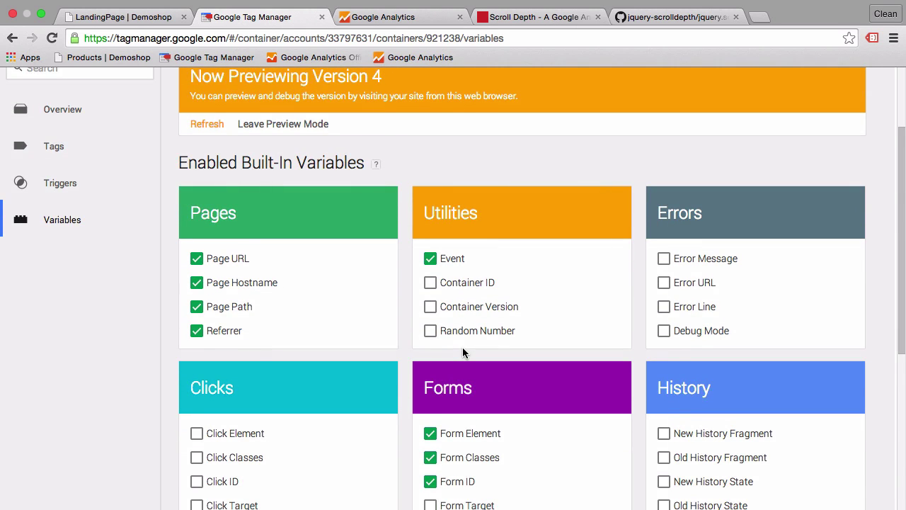
pyautogui.scroll(-8, 462, 347)
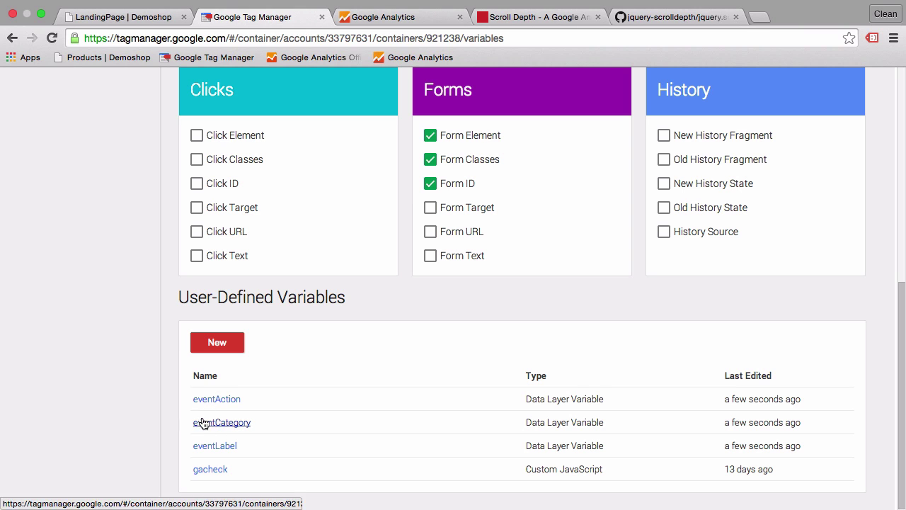
pyautogui.scroll(12, 362, 385)
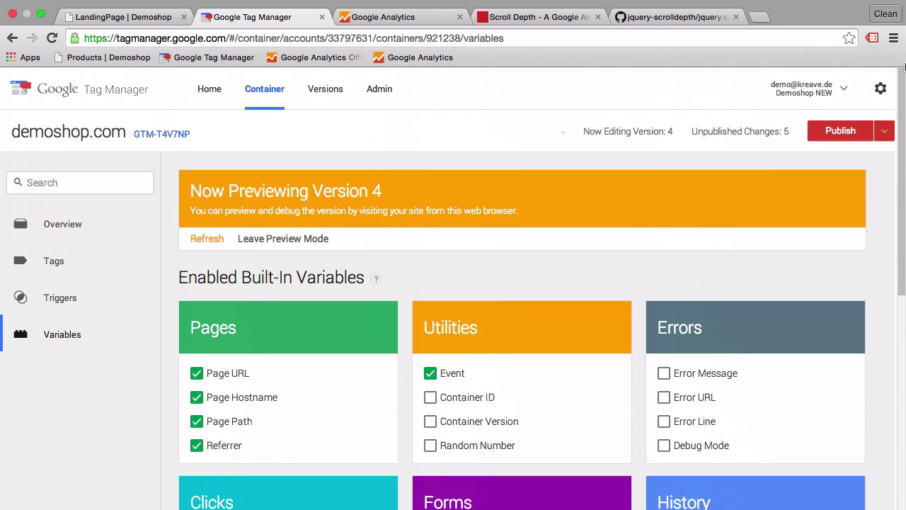
# Restart the container's preview with the new variables and reload the demo shop's landing page
pyautogui.click(873, 132)
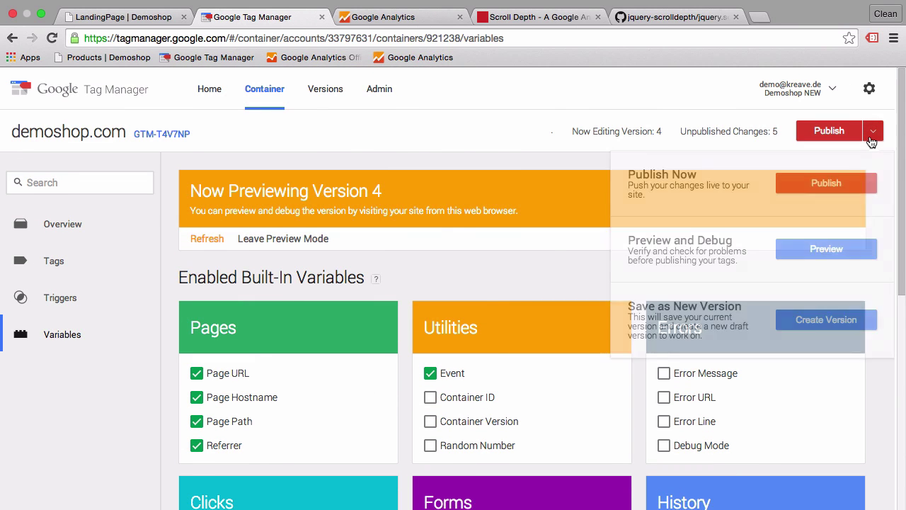
pyautogui.click(796, 259)
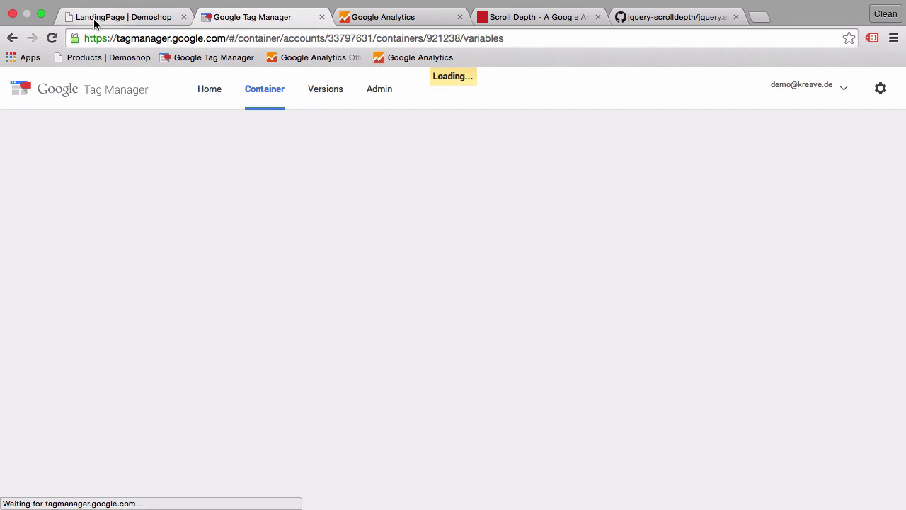
pyautogui.click(95, 19)
pyautogui.scroll(10, 124, 200)
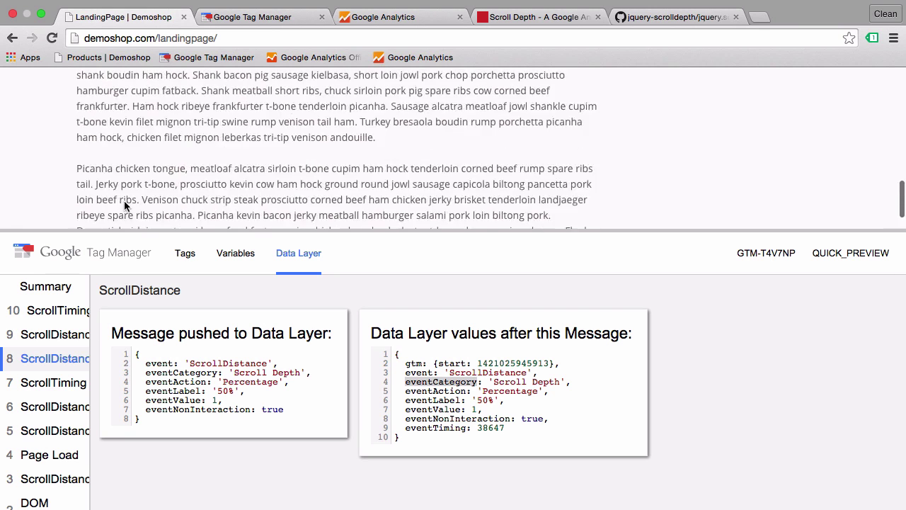
pyautogui.press('super+r')
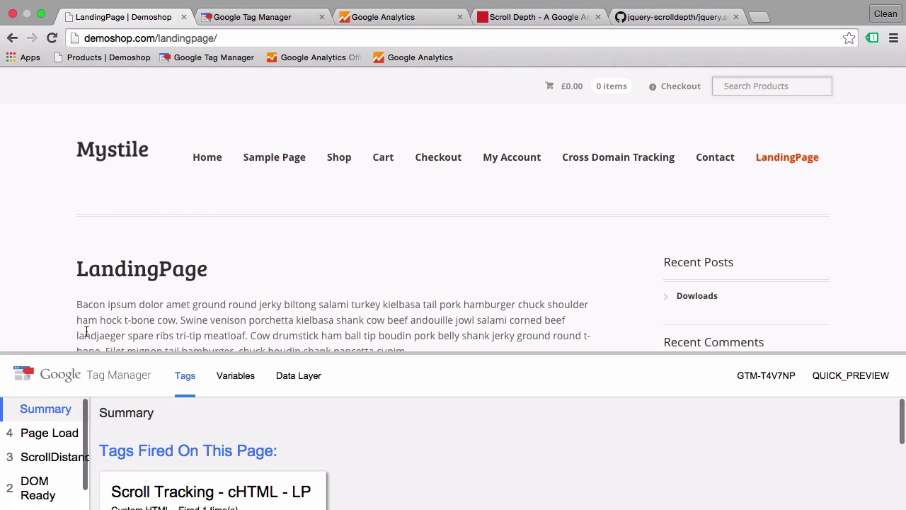
# Examine the ScrollDistance event's variables and its Data Layer message in the landing page's debug panel
pyautogui.moveTo(57, 354); pyautogui.dragTo(42, 262)
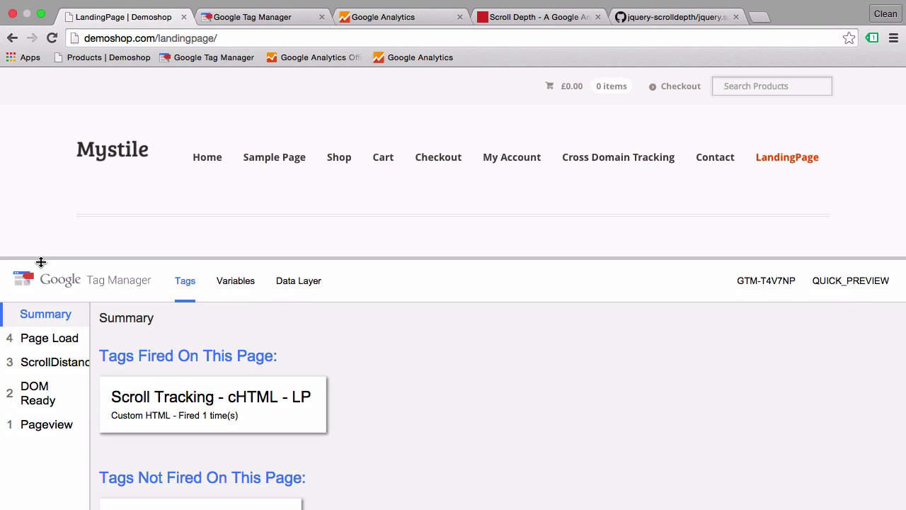
pyautogui.click(60, 364)
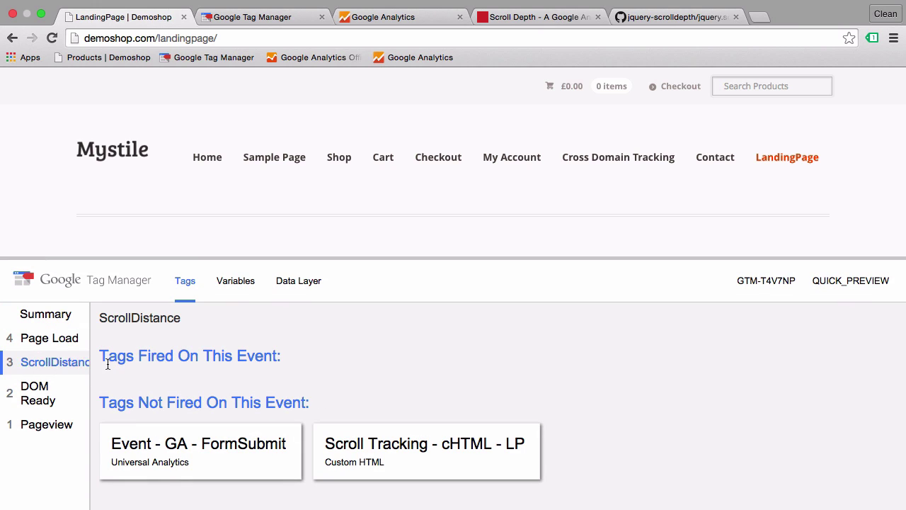
pyautogui.click(236, 292)
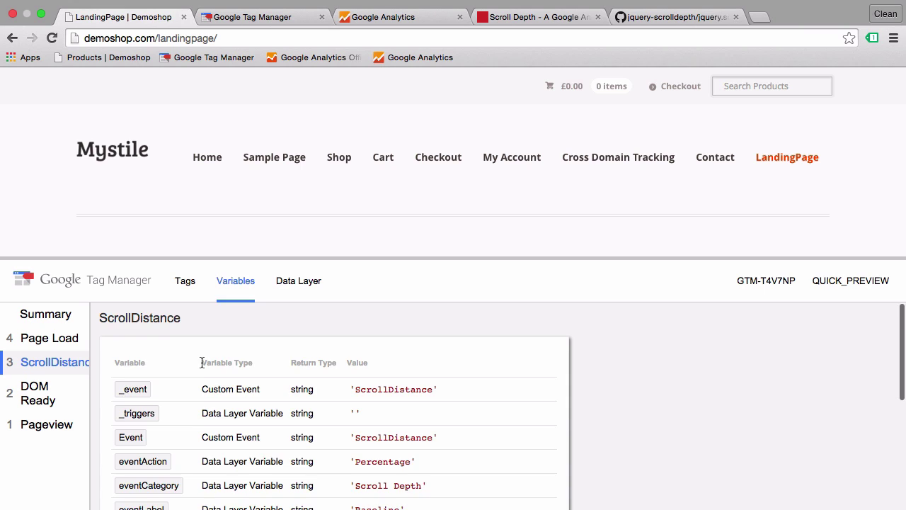
pyautogui.scroll(-3, 202, 360)
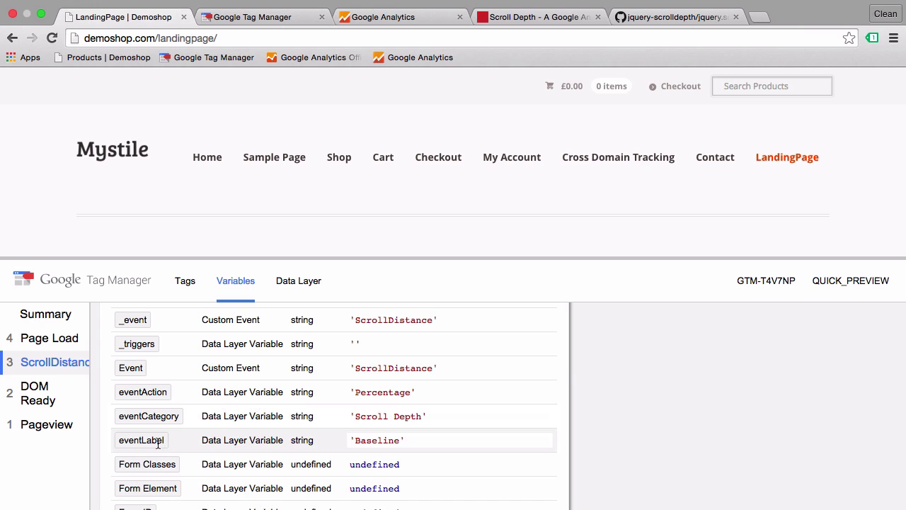
pyautogui.click(303, 286)
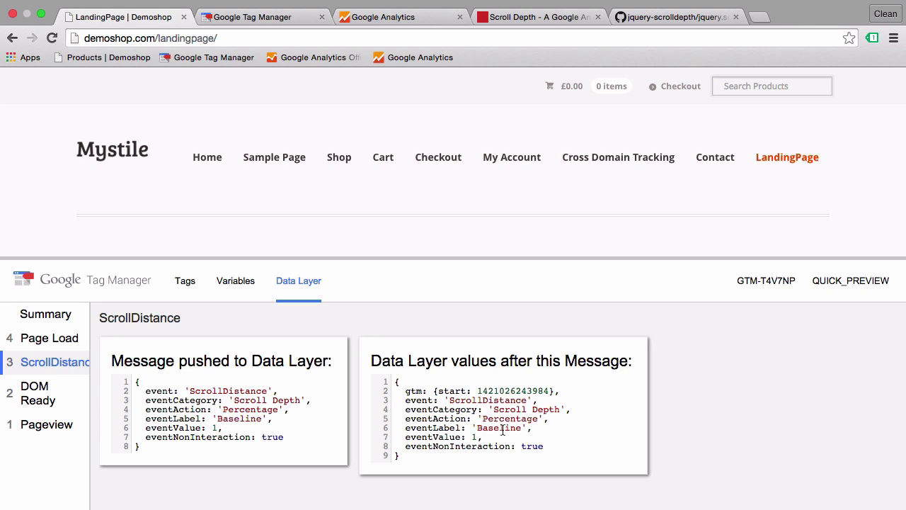
# Return to Google Tag Manager and start a new Google Analytics tag of type Universal Analytics
pyautogui.click(245, 19)
pyautogui.click(78, 234)
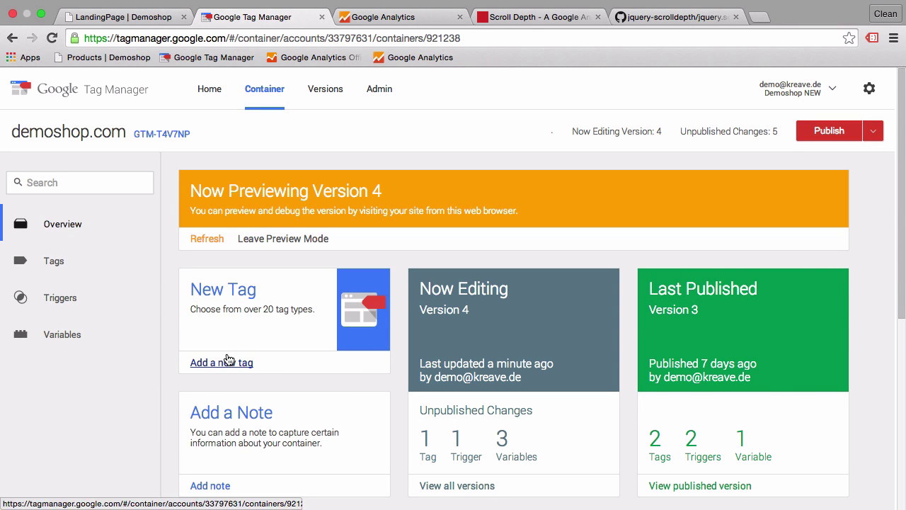
pyautogui.click(228, 361)
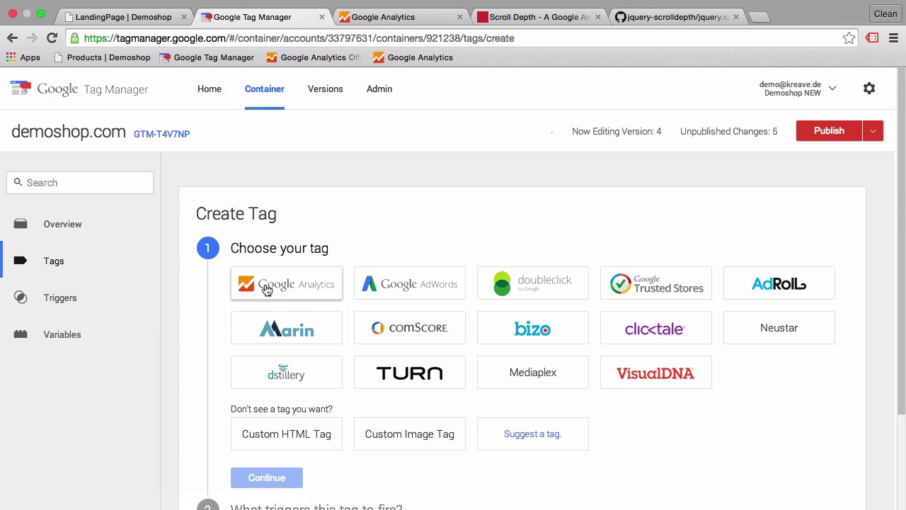
pyautogui.click(266, 290)
pyautogui.scroll(-2, 184, 341)
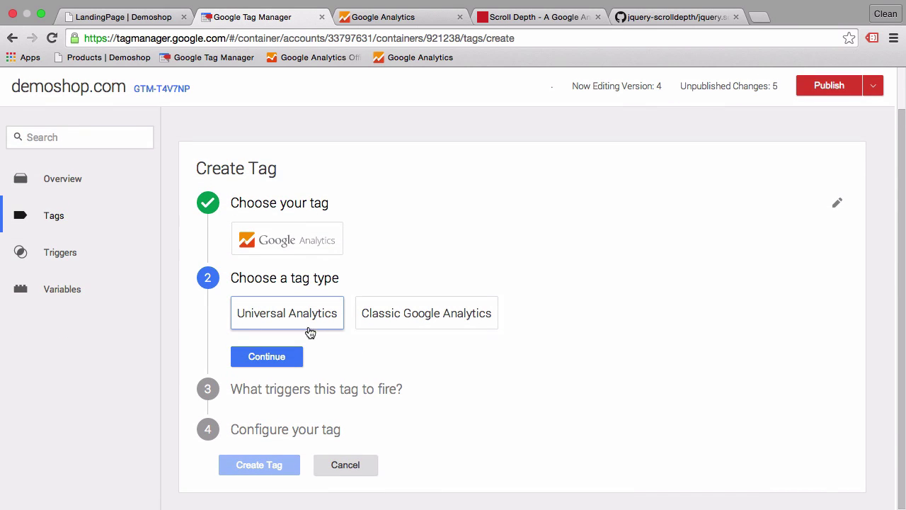
pyautogui.click(266, 356)
pyautogui.scroll(-2, 210, 384)
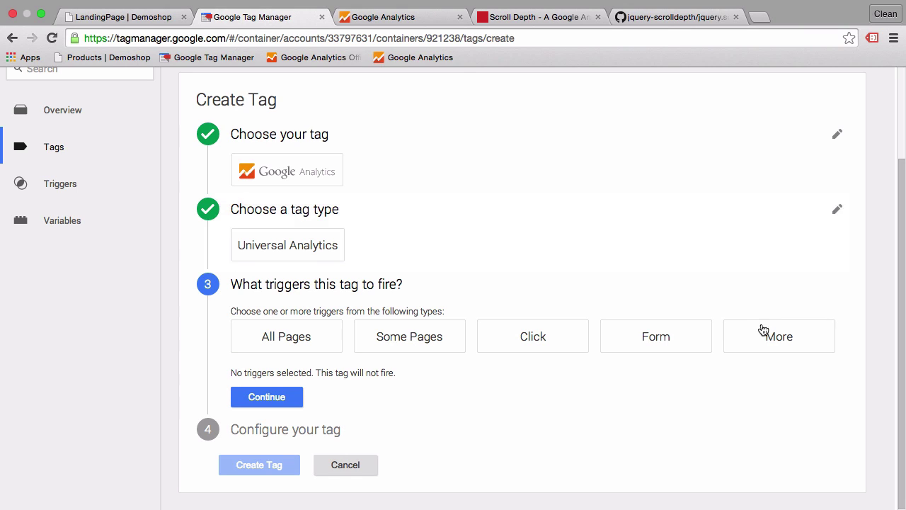
# Start a new trigger for the tag with Custom Event as its event type
pyautogui.click(762, 336)
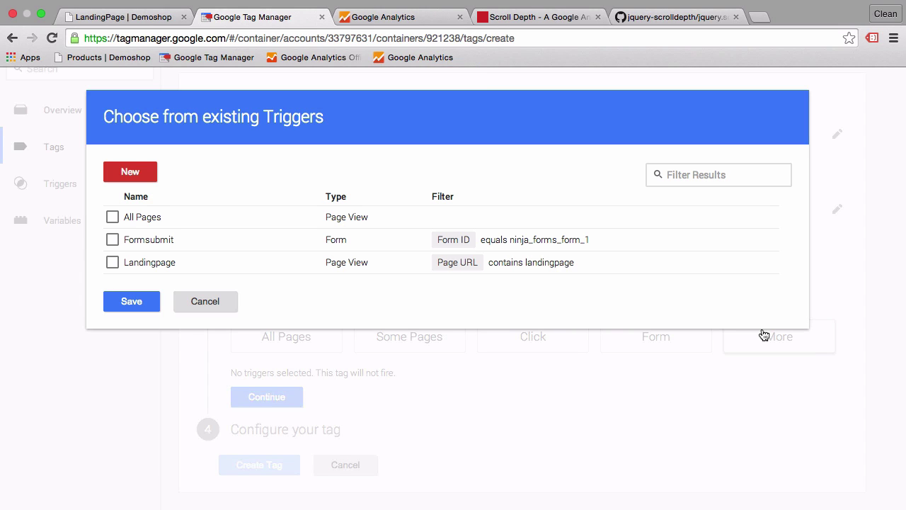
pyautogui.click(129, 172)
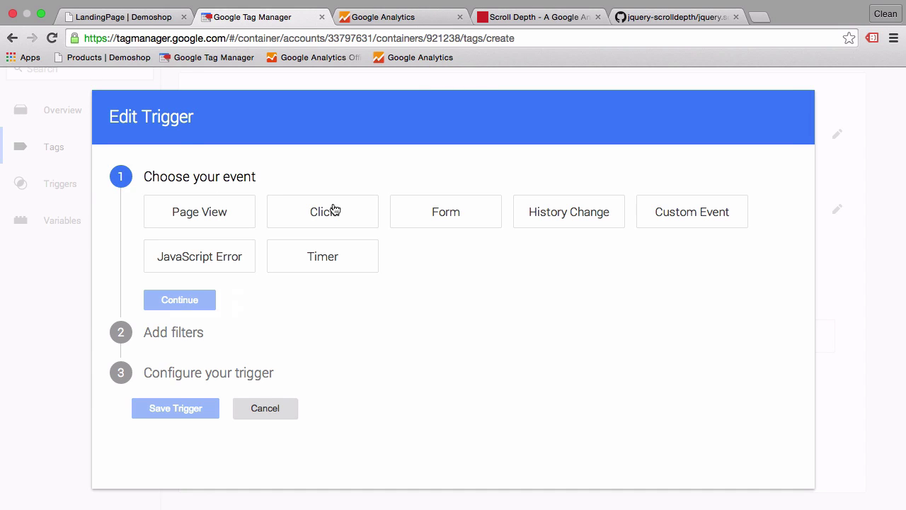
pyautogui.click(702, 217)
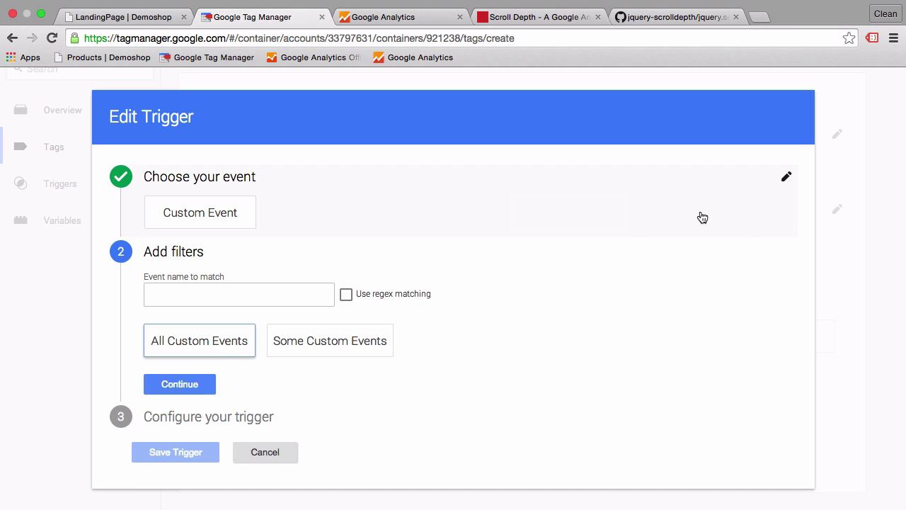
pyautogui.click(285, 294)
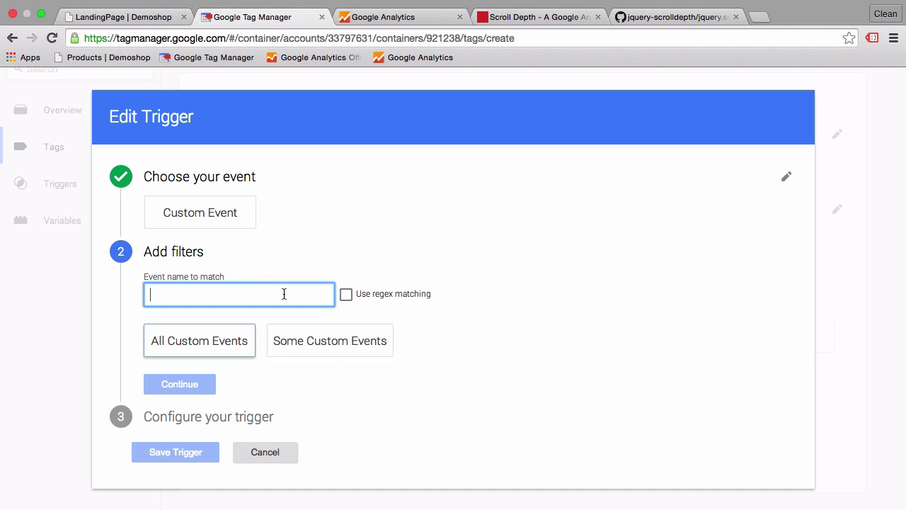
# Check the event name in the landing page's Data Layer, and make the trigger match ScrollDistance for All Custom Events
pyautogui.click(357, 16)
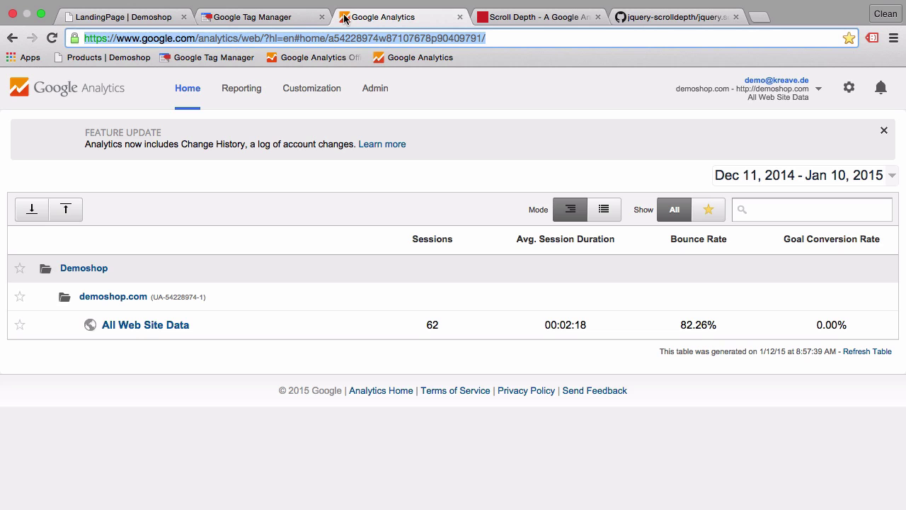
pyautogui.click(242, 23)
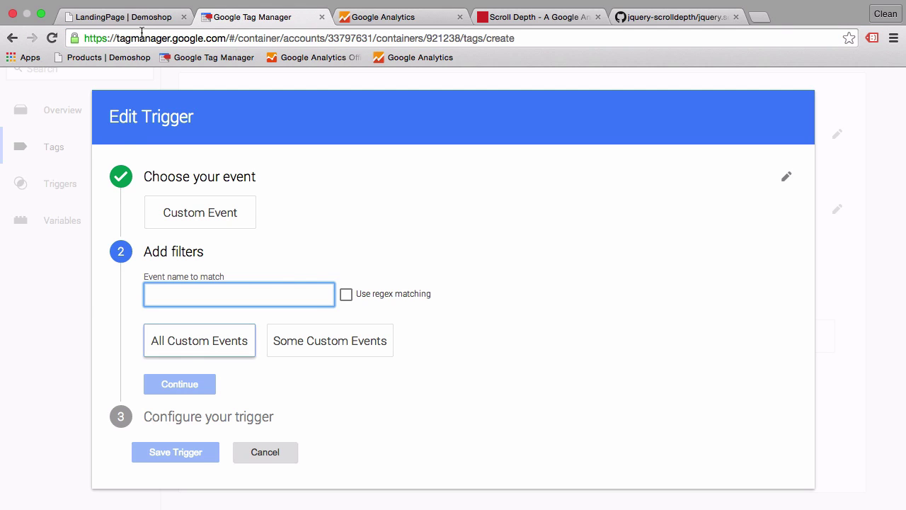
pyautogui.click(140, 24)
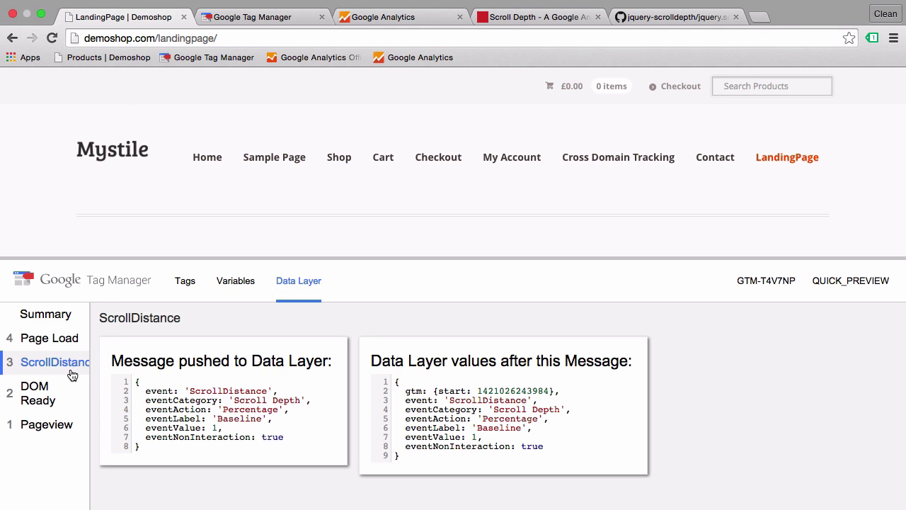
pyautogui.click(222, 24)
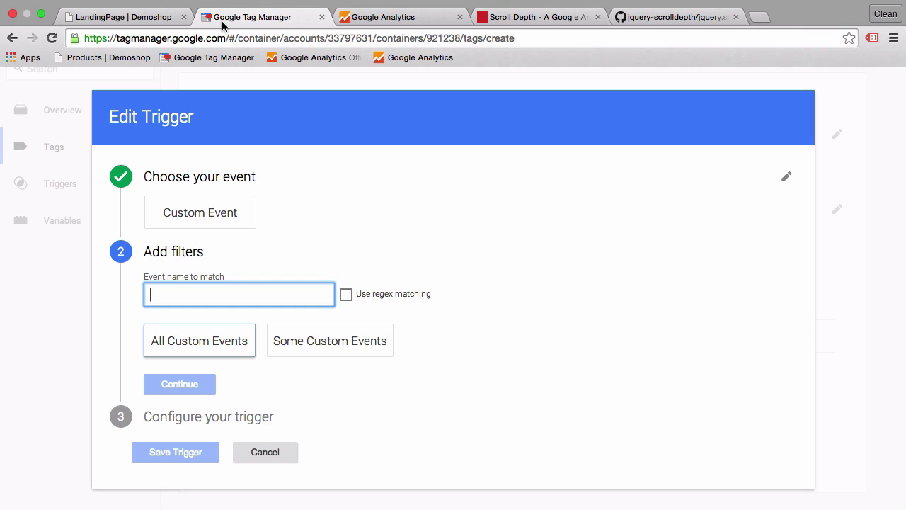
pyautogui.write('Scro')
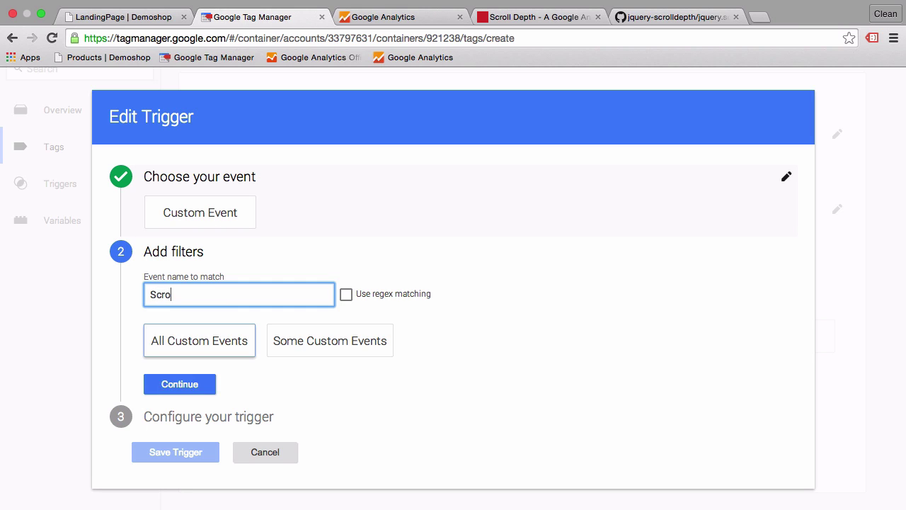
pyautogui.write('llDistance')
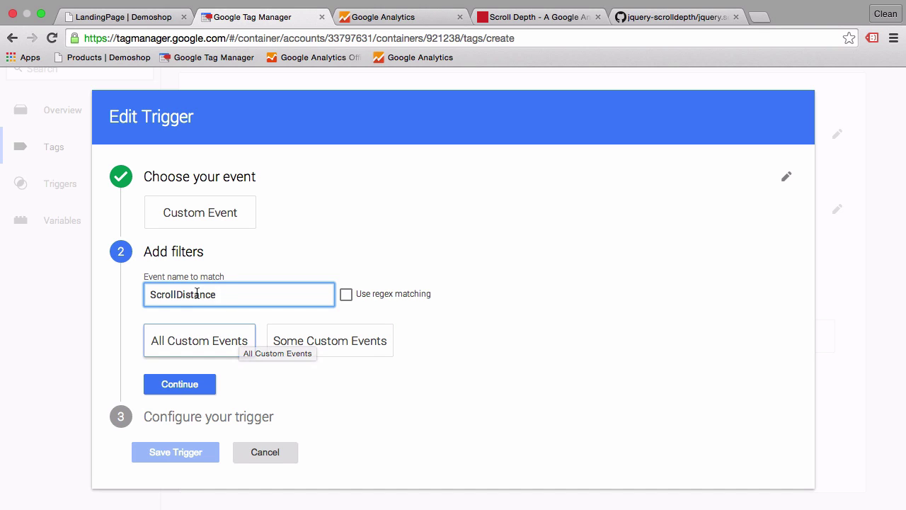
pyautogui.click(192, 349)
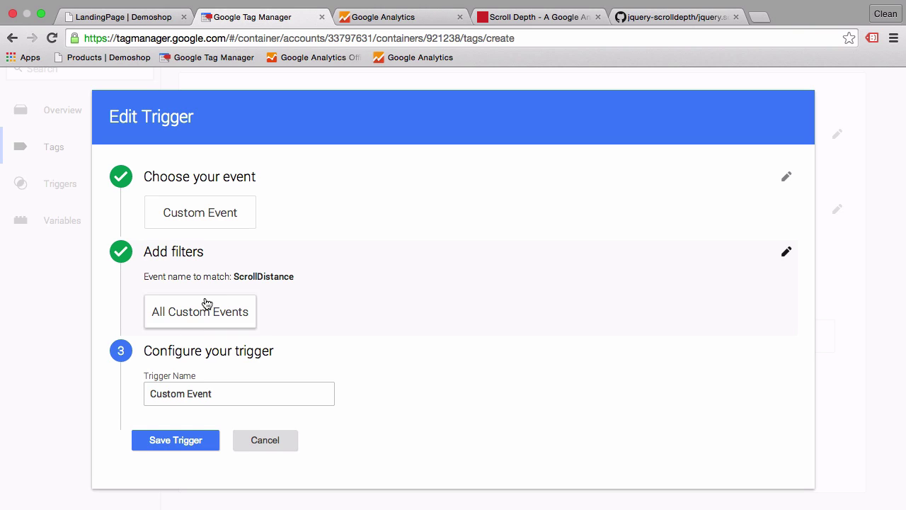
# Name the trigger ScrollDistance event, save it, and accept it as the tag's firing trigger
pyautogui.tripleClick(207, 390)
pyautogui.write('Scr')
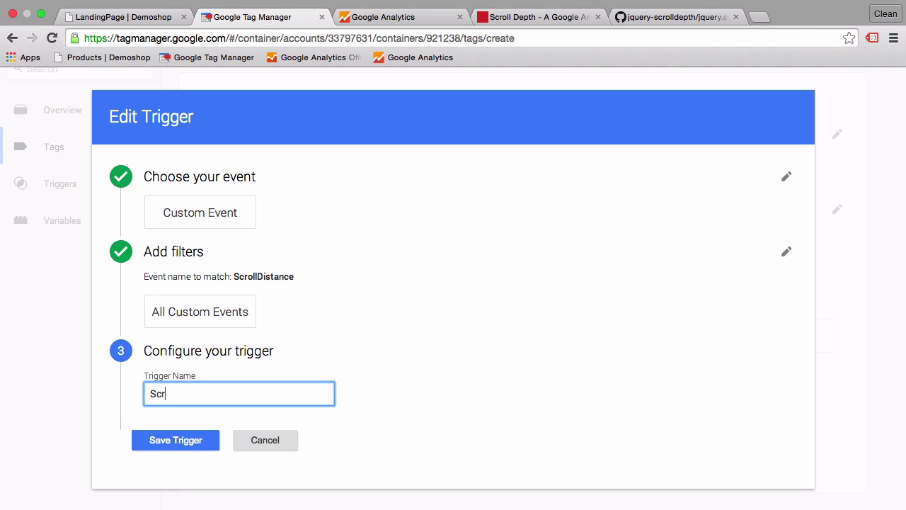
pyautogui.write('ollDistanc')
pyautogui.write('event')
pyautogui.click(192, 446)
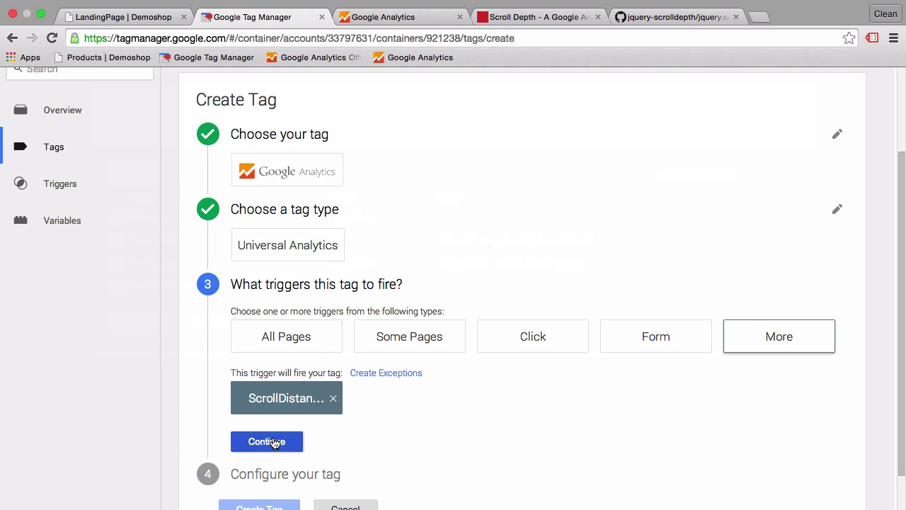
pyautogui.click(218, 441)
# Name the tag GA Event Scroll - GA - ScrollDistance
pyautogui.scroll(-5, 195, 443)
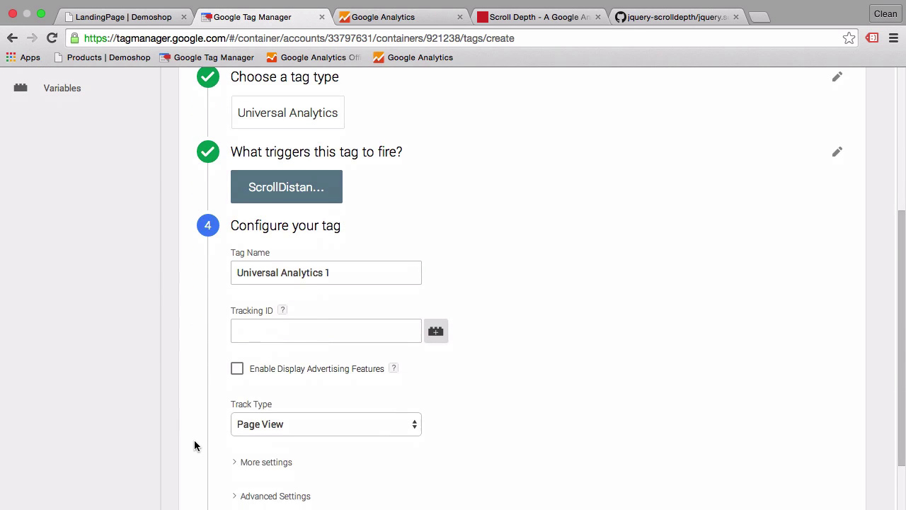
pyautogui.tripleClick(251, 202)
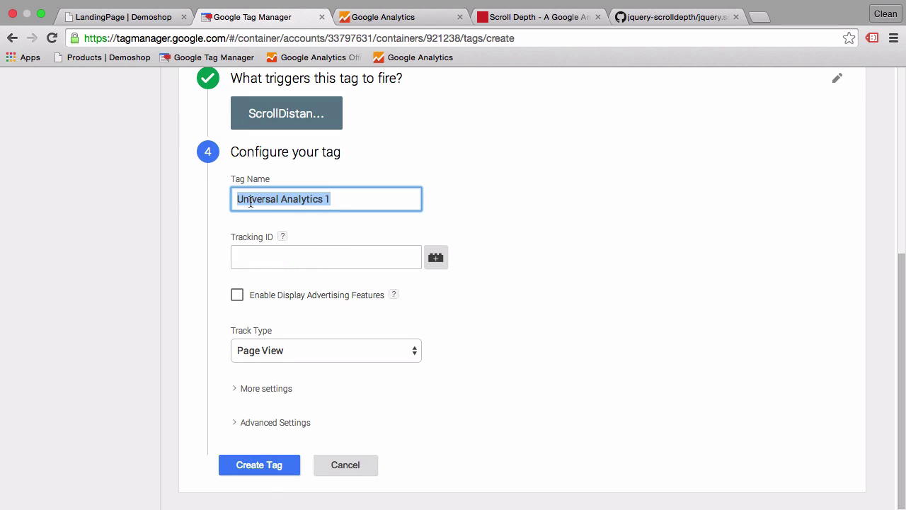
pyautogui.write('S')
pyautogui.press('BackSpace')
pyautogui.write('Even')
pyautogui.press('BackSpace')
pyautogui.press('BackSpace')
pyautogui.press('BackSpace')
pyautogui.press('BackSpace')
pyautogui.write('Ga')
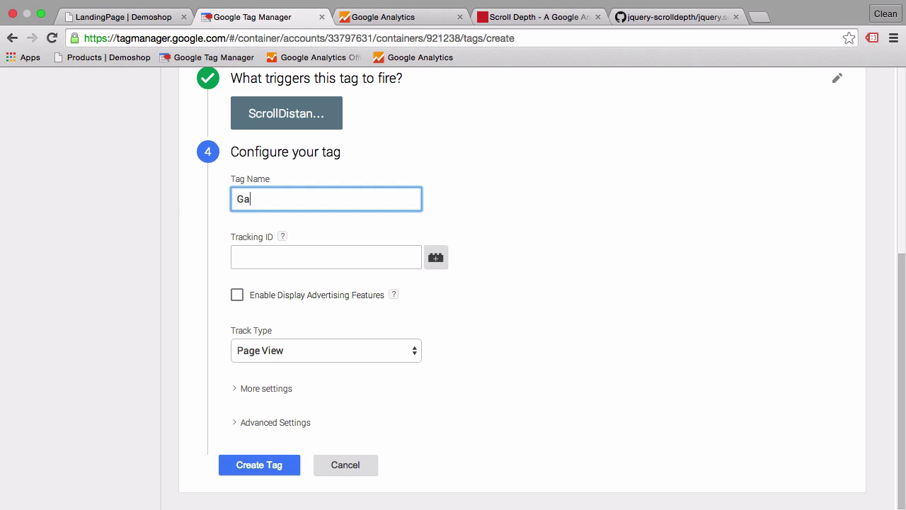
pyautogui.write('A Event Scroll - GA - LP')
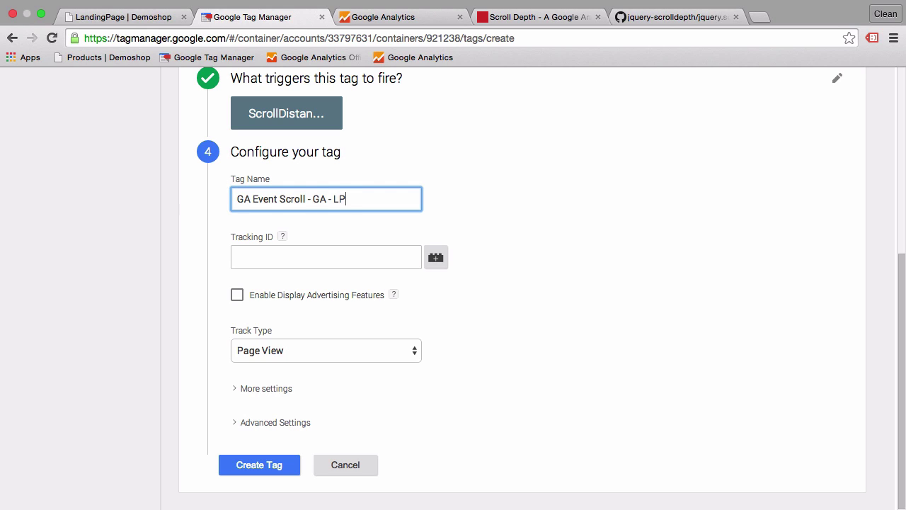
pyautogui.press('BackSpace')
pyautogui.press('BackSpace')
pyautogui.write('ScrollDistance')
# Copy the demoshop.com property's Tracking ID from its Tracking Code page in Google Analytics, and return to the tag in Google Tag Manager
pyautogui.click(395, 16)
pyautogui.click(375, 89)
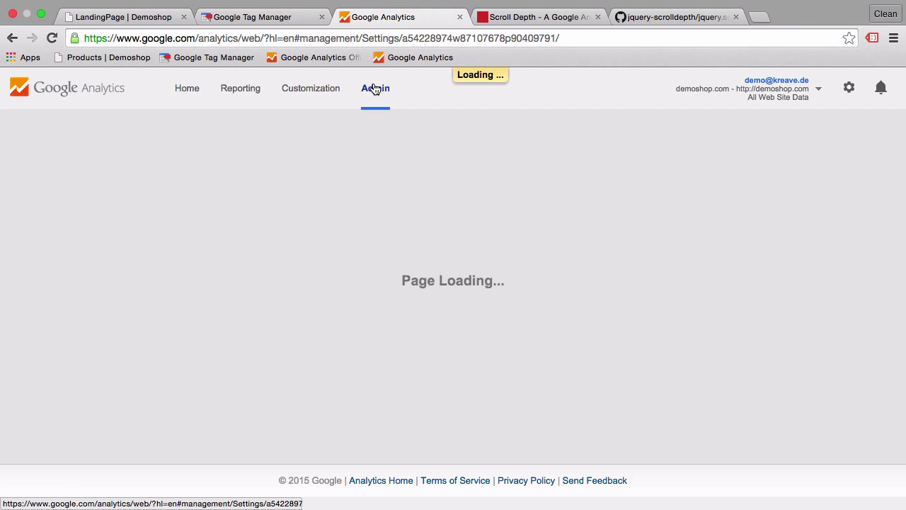
pyautogui.click(402, 310)
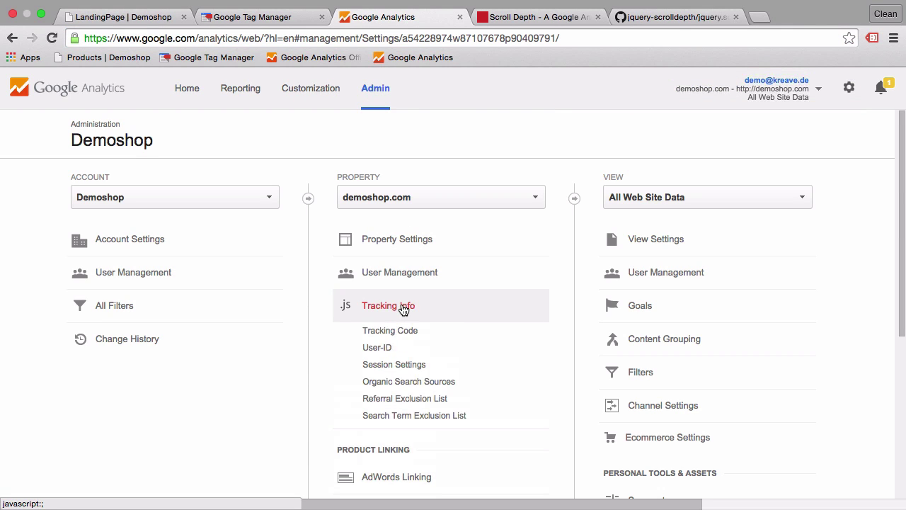
pyautogui.click(403, 337)
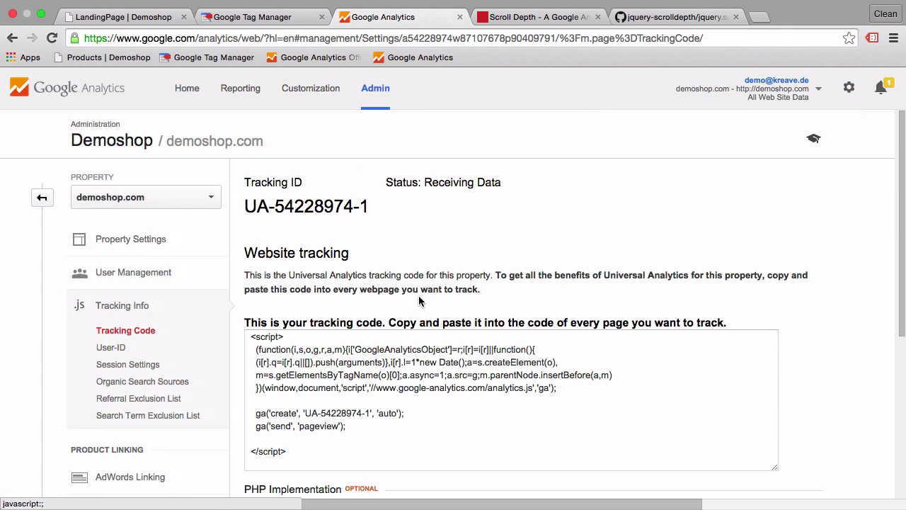
pyautogui.tripleClick(306, 205)
pyautogui.press('super+c')
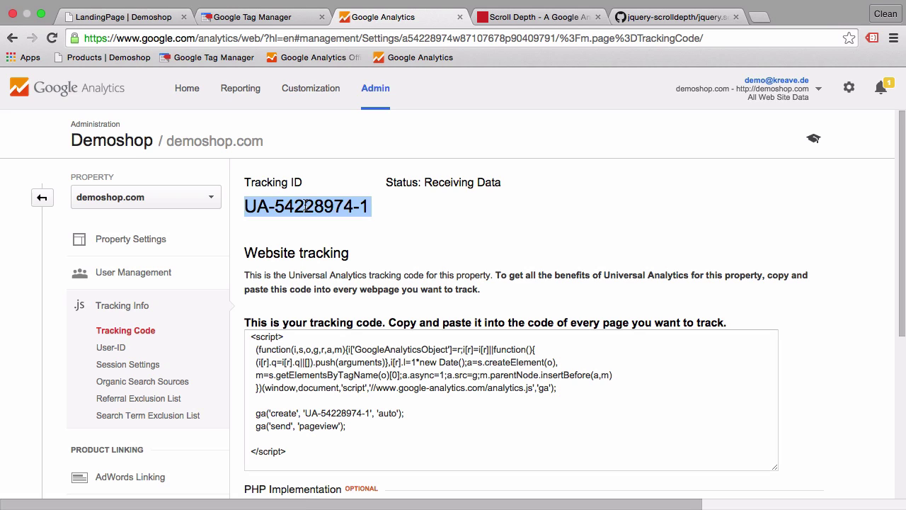
pyautogui.press('super+alt+Left')
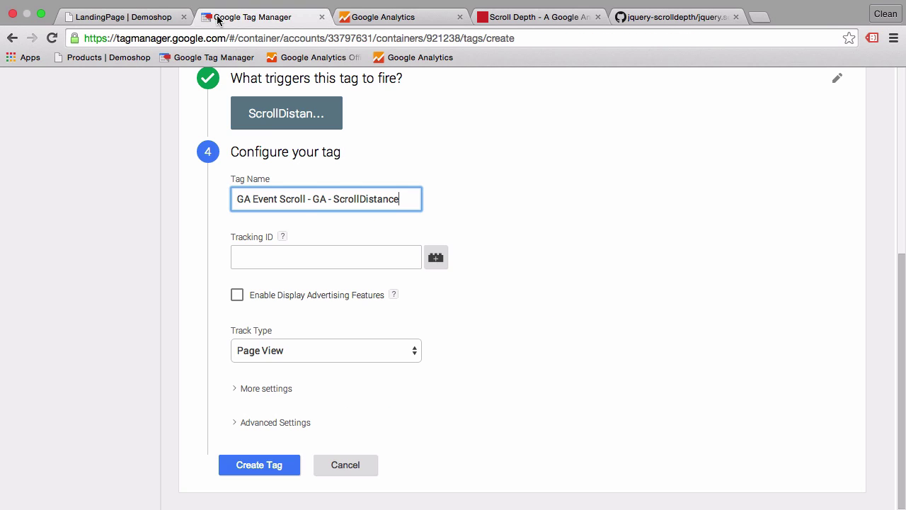
# Paste the copied property ID as the tag's Tracking ID and set its Track Type to Event
pyautogui.click(286, 266)
pyautogui.press('super+v')
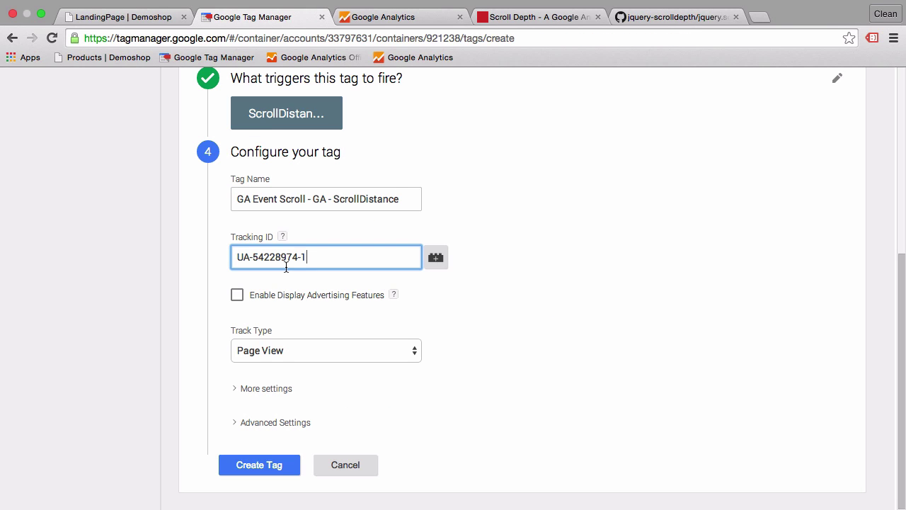
pyautogui.click(210, 290)
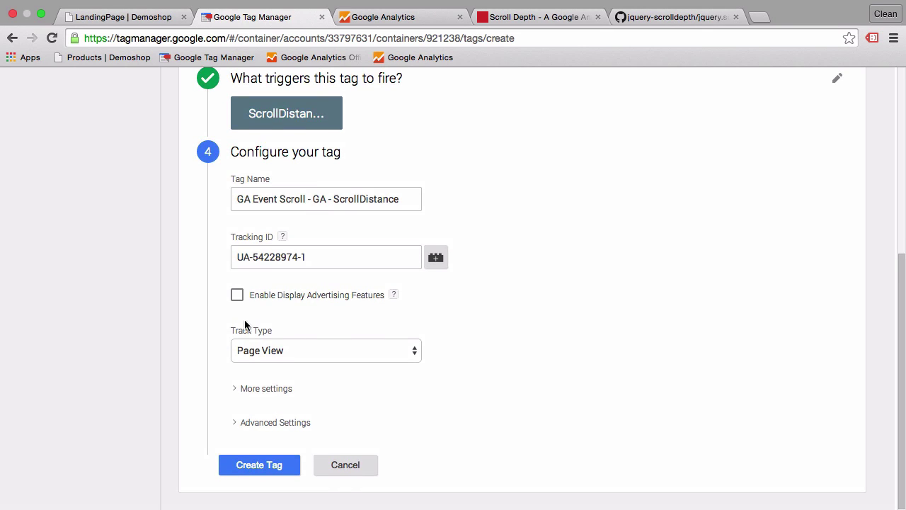
pyautogui.click(282, 351)
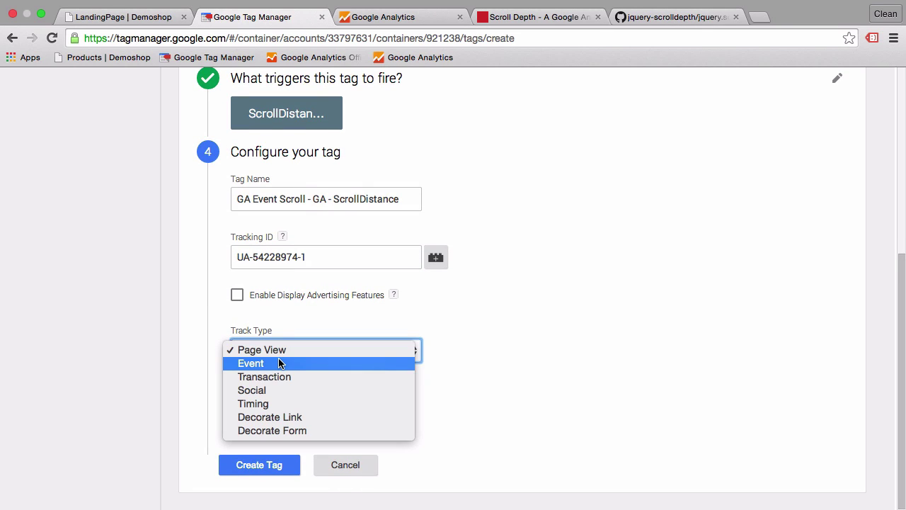
pyautogui.click(280, 363)
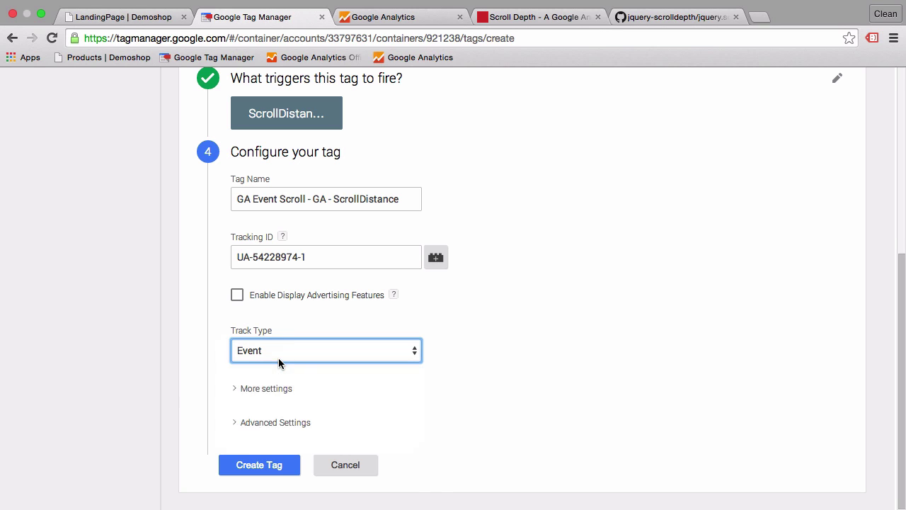
# Set the event's Category to {{eventCategory}}, Action to {{eventAction}} and Label to {{eventLabel}}, and create the tag
pyautogui.scroll(-5, 195, 390)
pyautogui.scroll(-2, 195, 396)
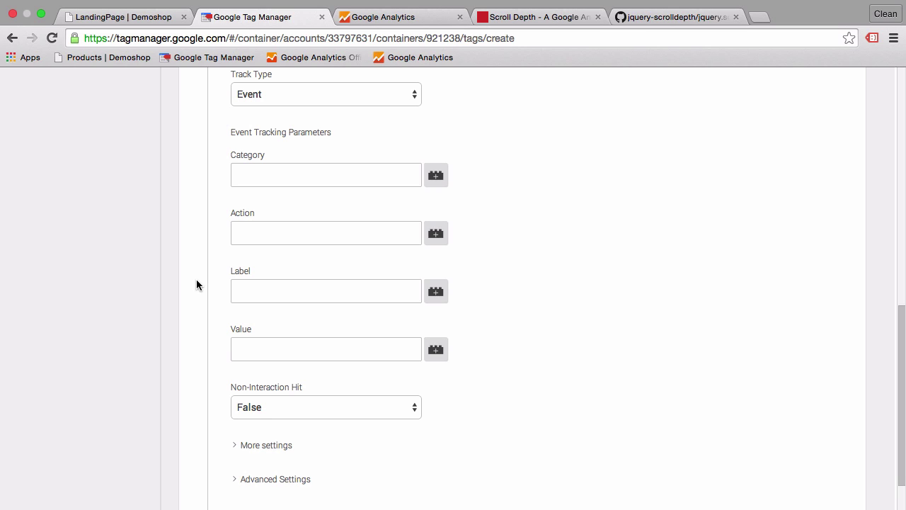
pyautogui.click(435, 178)
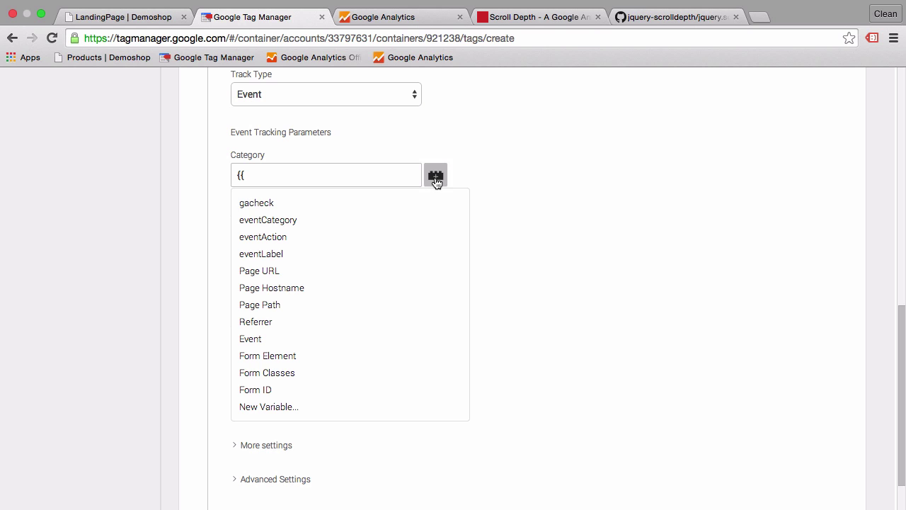
pyautogui.click(321, 221)
pyautogui.click(435, 233)
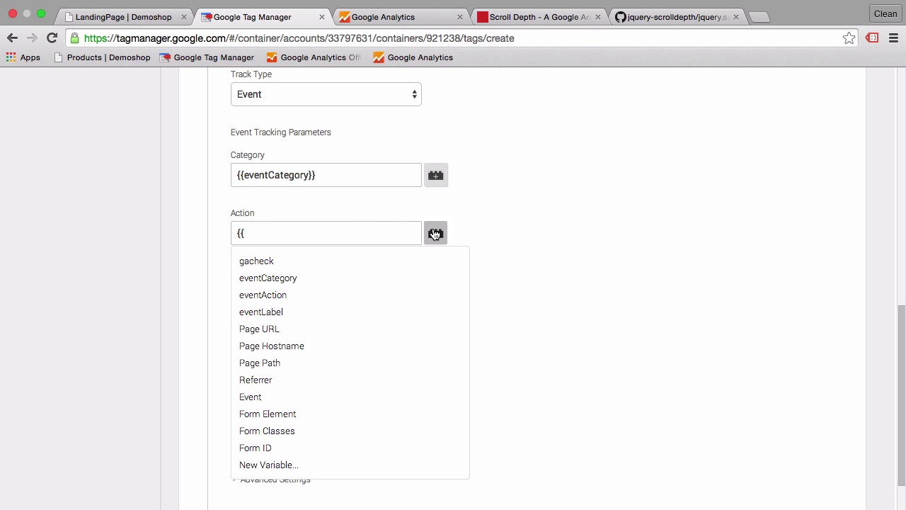
pyautogui.click(366, 295)
pyautogui.click(435, 291)
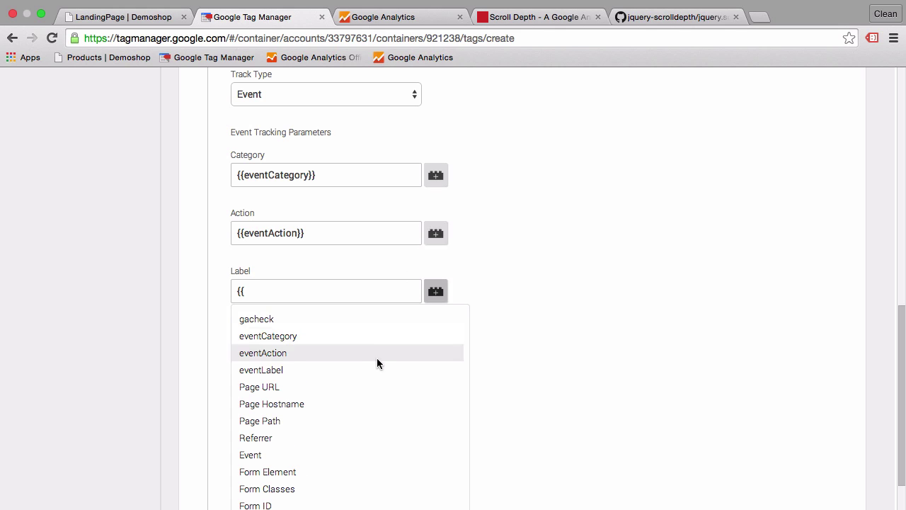
pyautogui.click(368, 370)
pyautogui.scroll(-2, 161, 426)
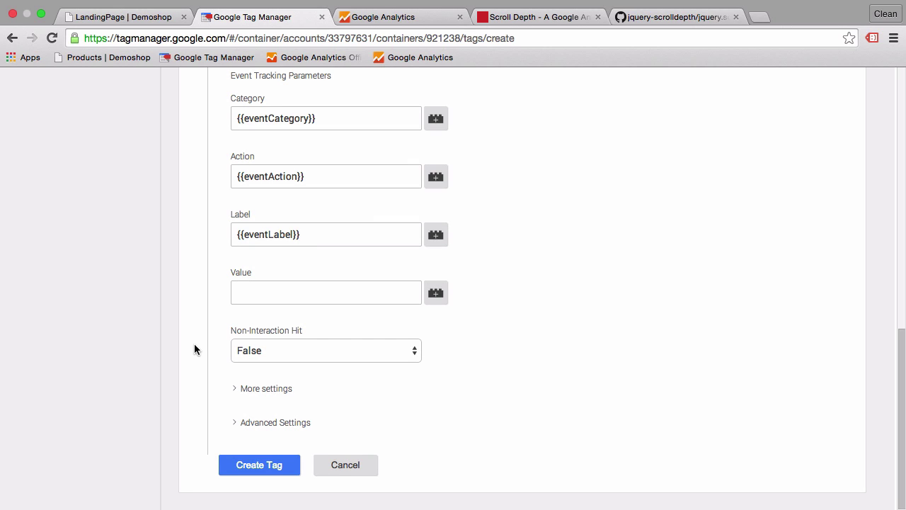
pyautogui.click(270, 464)
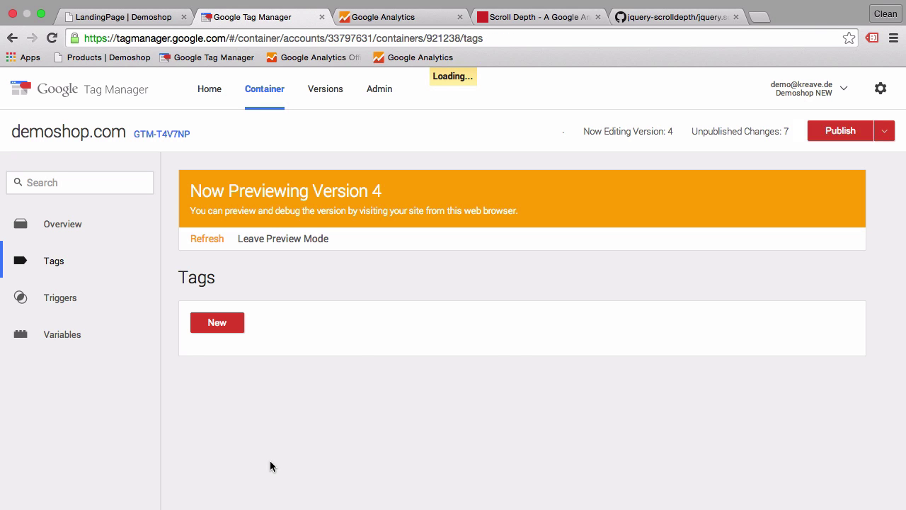
# Restart the container's preview and debug mode with the new tag, and reload the demo shop's landing page
pyautogui.click(893, 132)
pyautogui.click(839, 254)
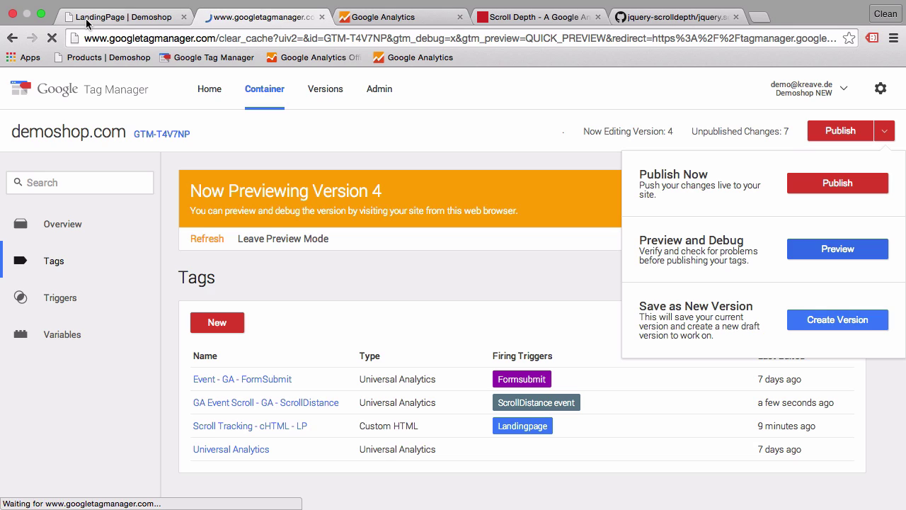
pyautogui.click(86, 20)
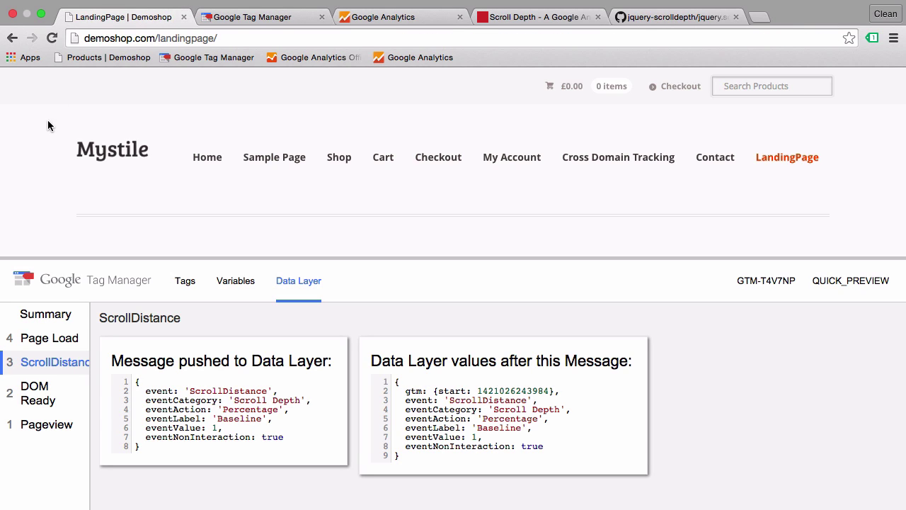
pyautogui.click(51, 39)
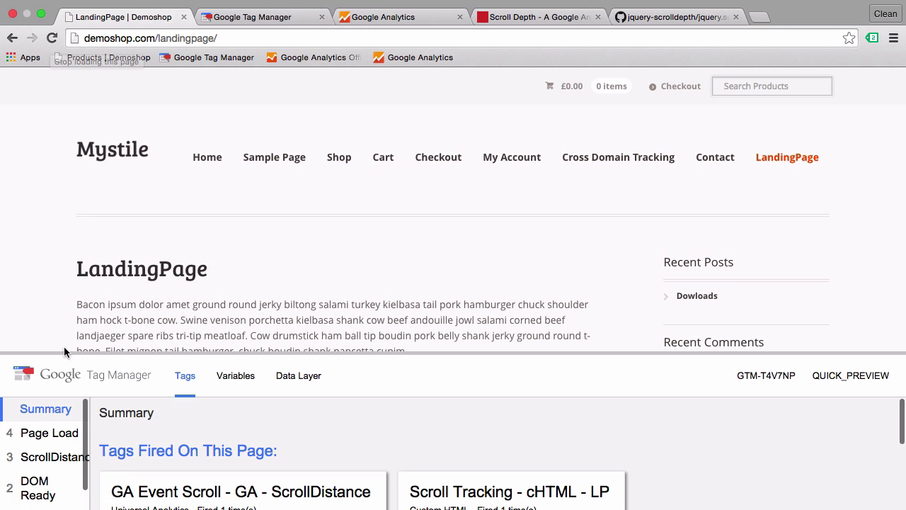
# Enlarge the debug console and check which tags fired on the ScrollDistance event and in the page summary
pyautogui.moveTo(60, 351); pyautogui.dragTo(61, 281)
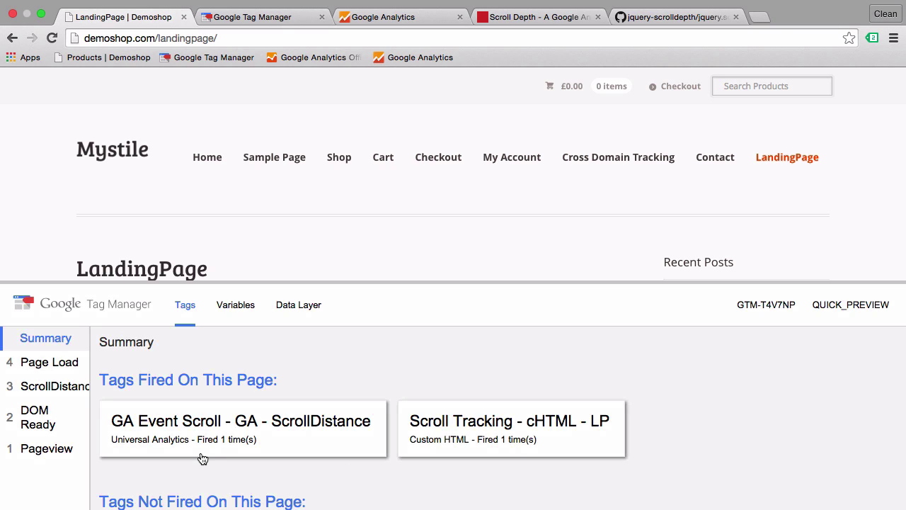
pyautogui.click(57, 393)
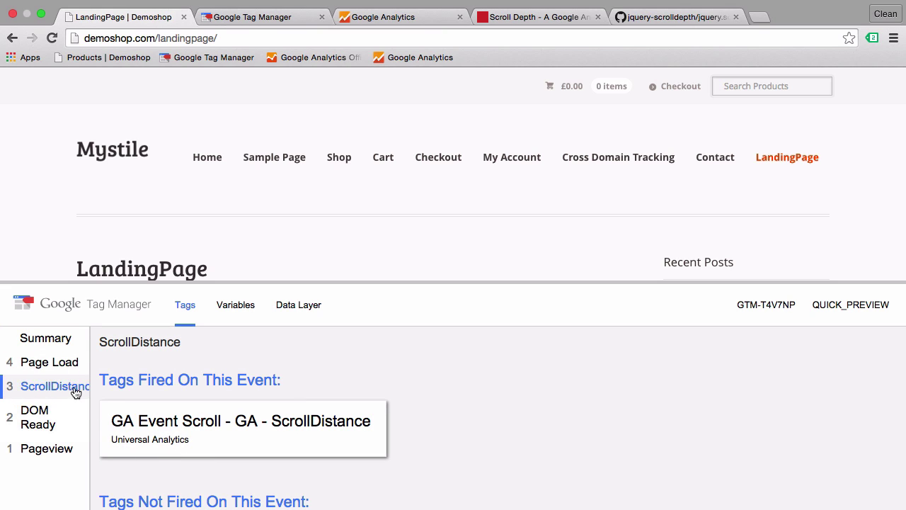
pyautogui.click(63, 341)
# Scroll partway down the landing page to generate more ScrollDistance events, and check which tags fired on each
pyautogui.scroll(-15, 275, 213)
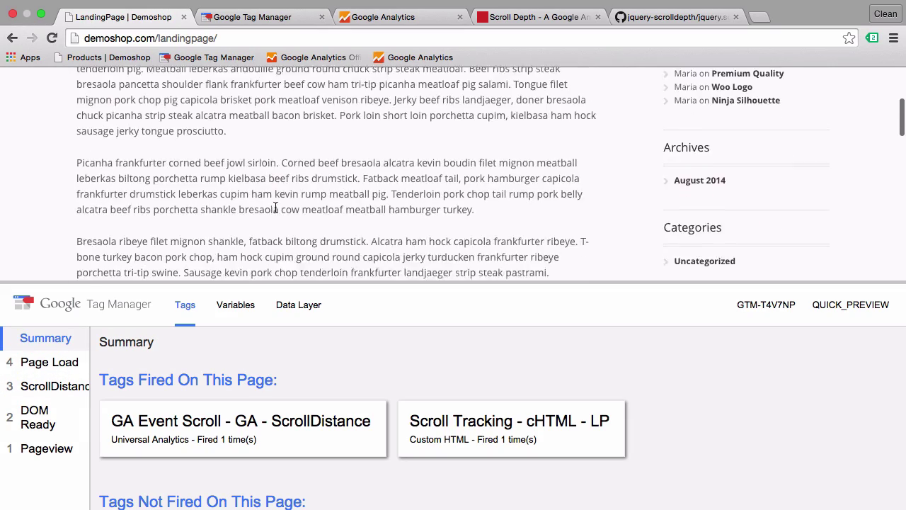
pyautogui.scroll(-10, 275, 206)
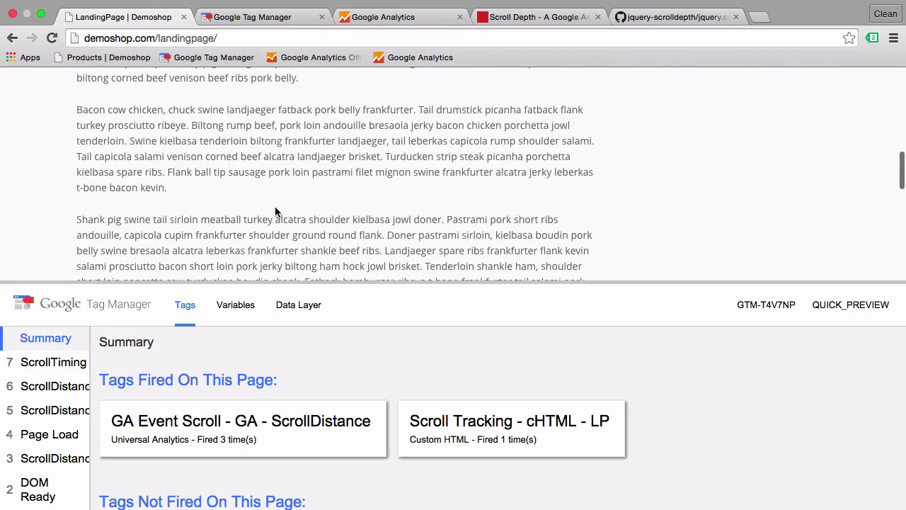
pyautogui.click(48, 388)
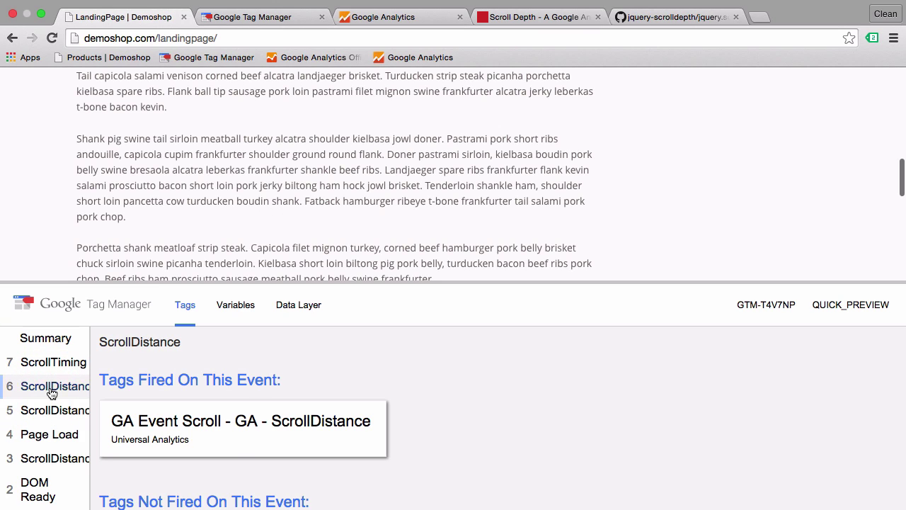
pyautogui.click(44, 414)
pyautogui.click(48, 393)
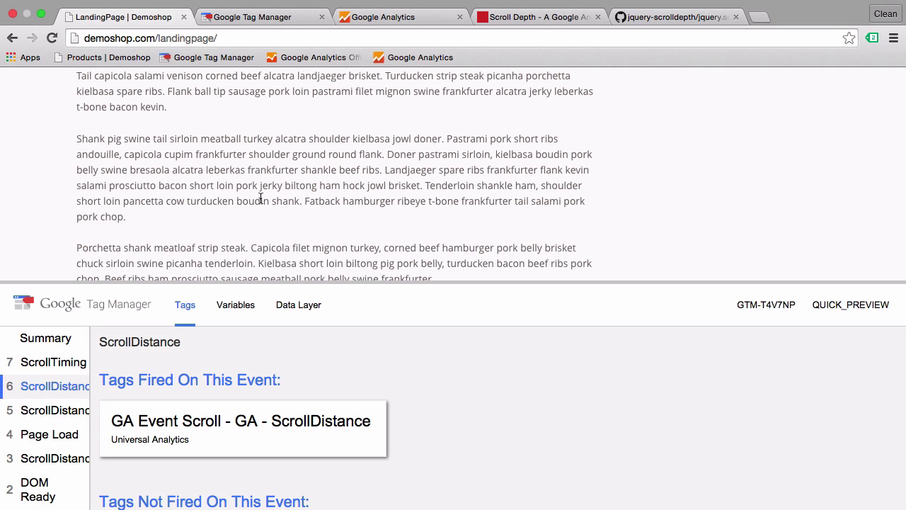
# Open the Real-Time Events report in Google Analytics and drill into the Scroll Depth event category
pyautogui.click(356, 17)
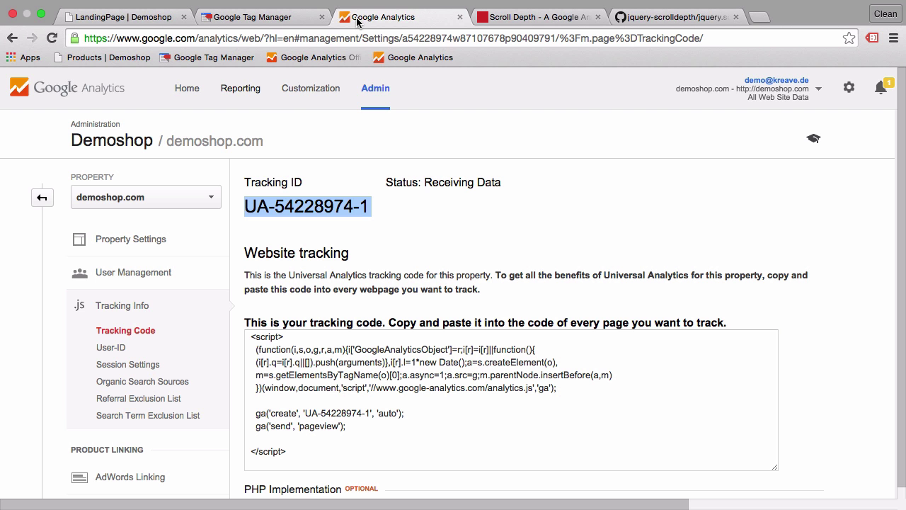
pyautogui.click(258, 90)
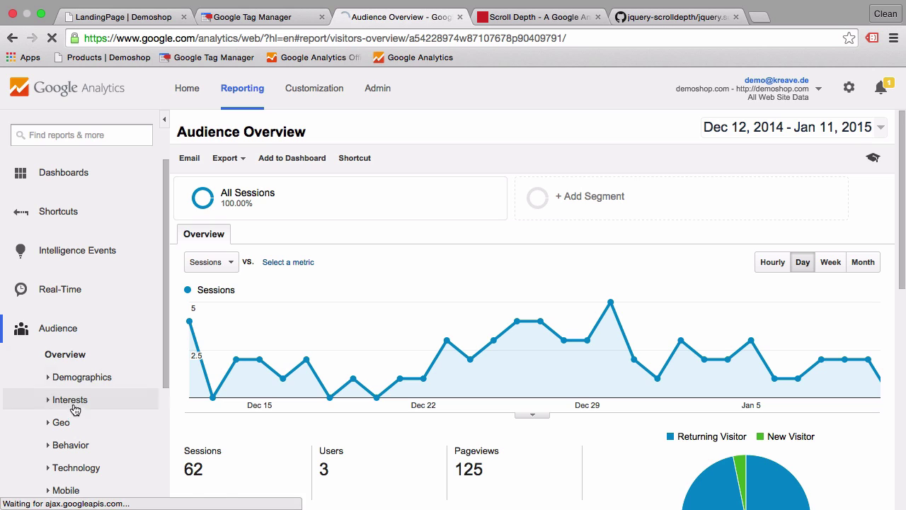
pyautogui.scroll(-5, 68, 414)
pyautogui.scroll(4, 74, 414)
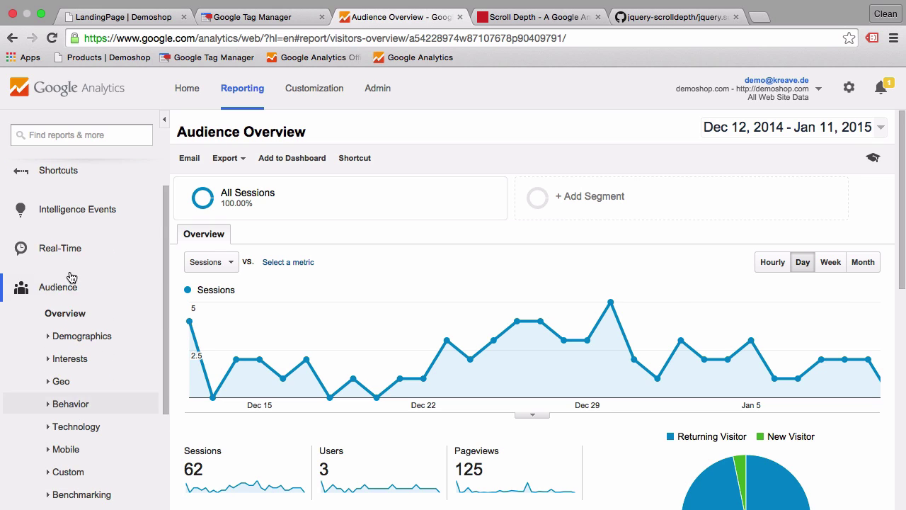
pyautogui.click(71, 263)
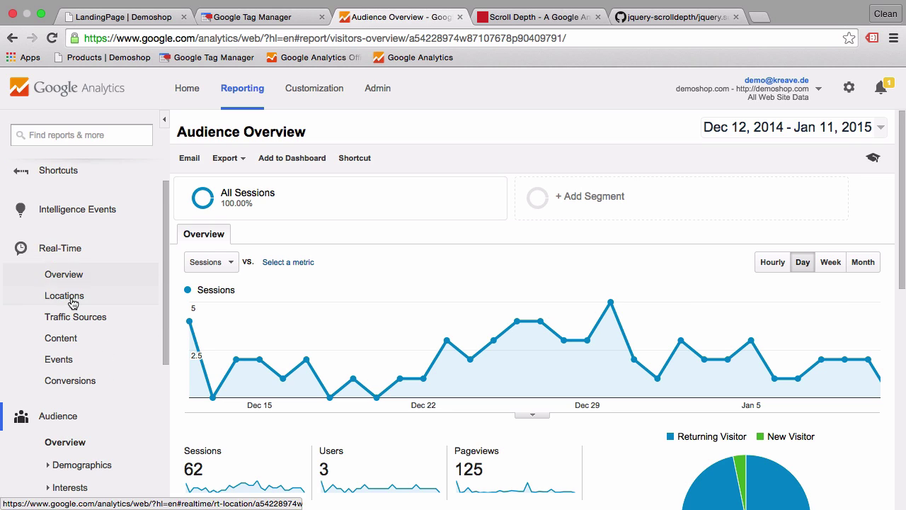
pyautogui.click(59, 359)
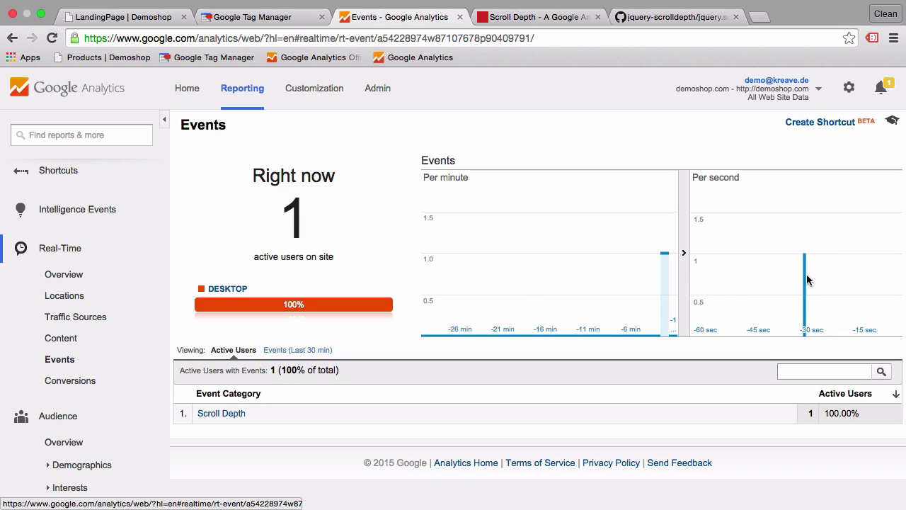
pyautogui.click(212, 415)
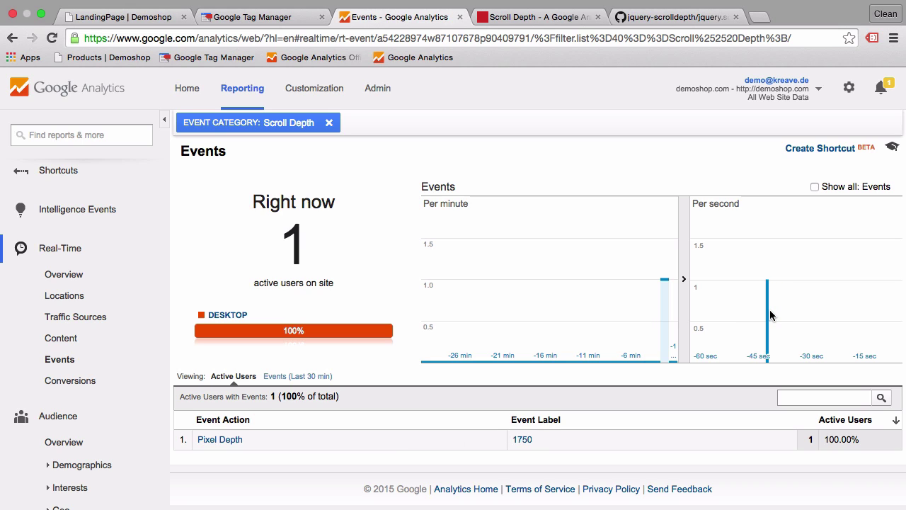
# Scroll further down the landing page to generate additional scroll events, and check them in the Google Analytics Real-Time Events report
pyautogui.click(164, 21)
pyautogui.scroll(-15, 189, 120)
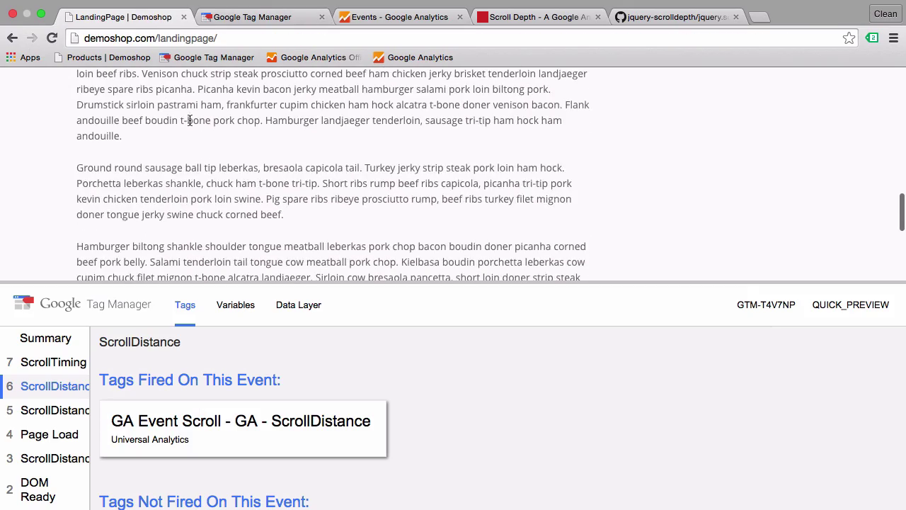
pyautogui.scroll(-15, 190, 120)
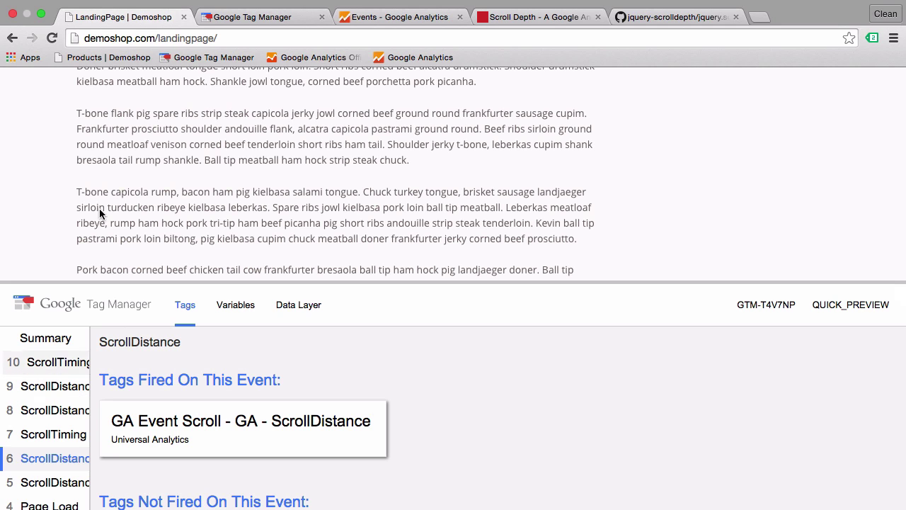
pyautogui.click(218, 21)
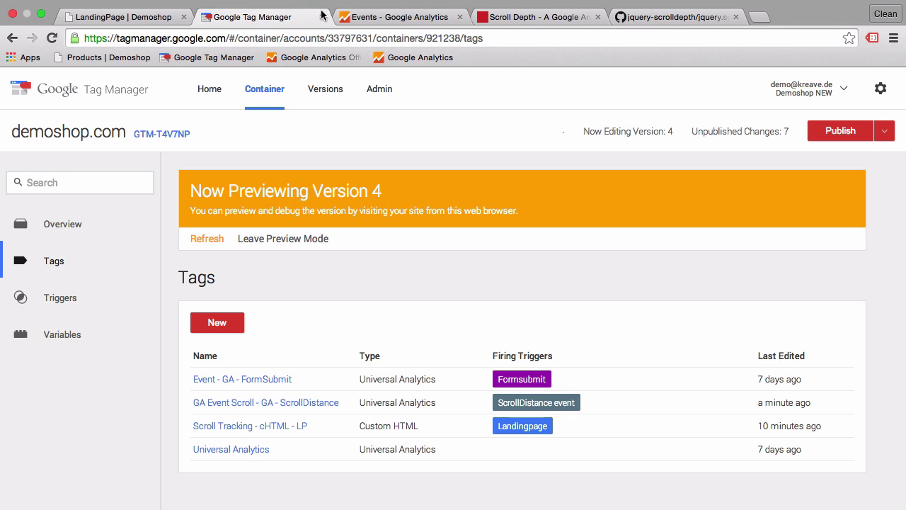
pyautogui.click(361, 19)
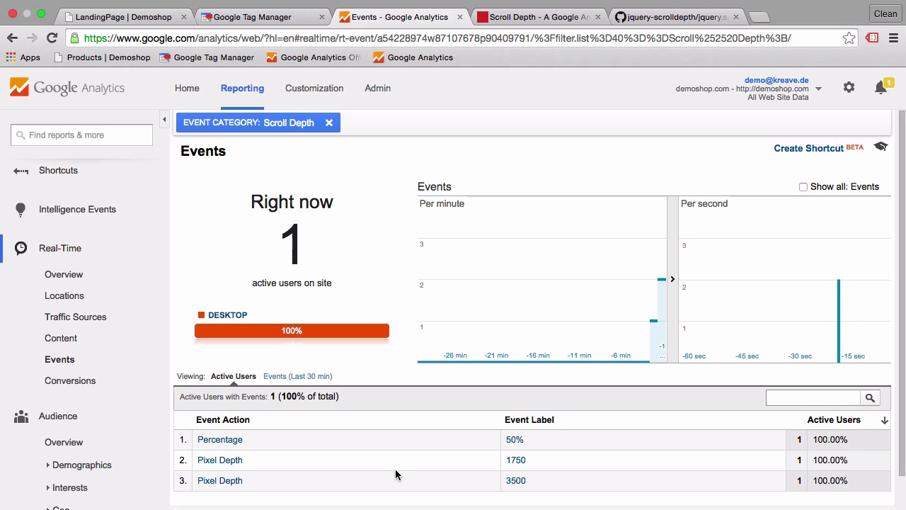
# Open the Events Overview report under Behavior and examine its total events and top event categories
pyautogui.click(4, 255)
pyautogui.click(6, 289)
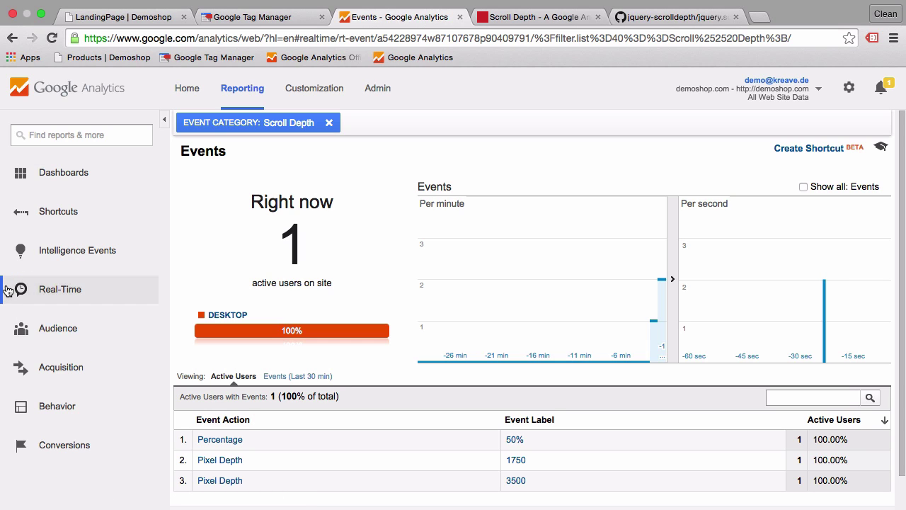
pyautogui.click(29, 409)
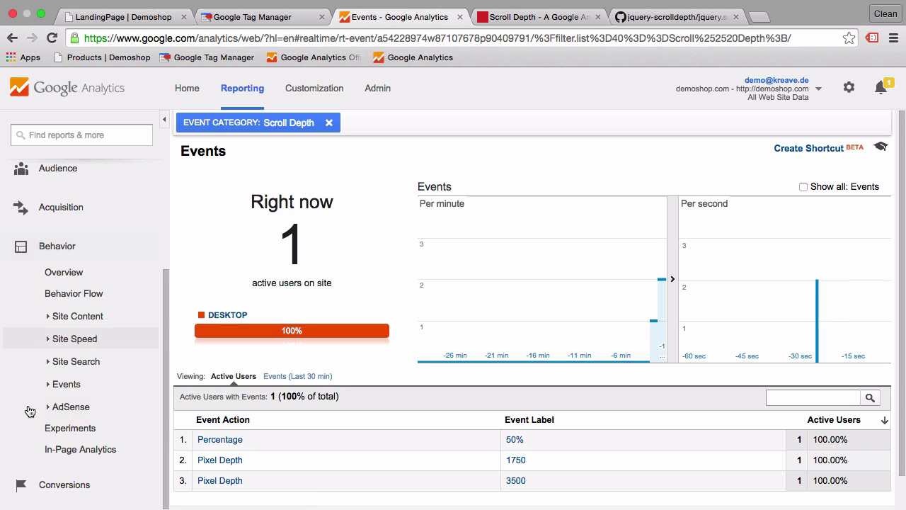
pyautogui.click(74, 385)
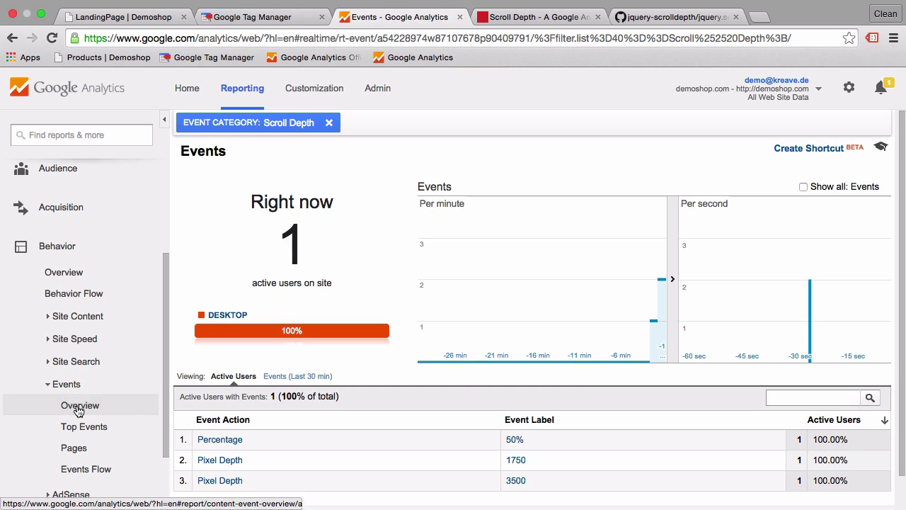
pyautogui.click(78, 405)
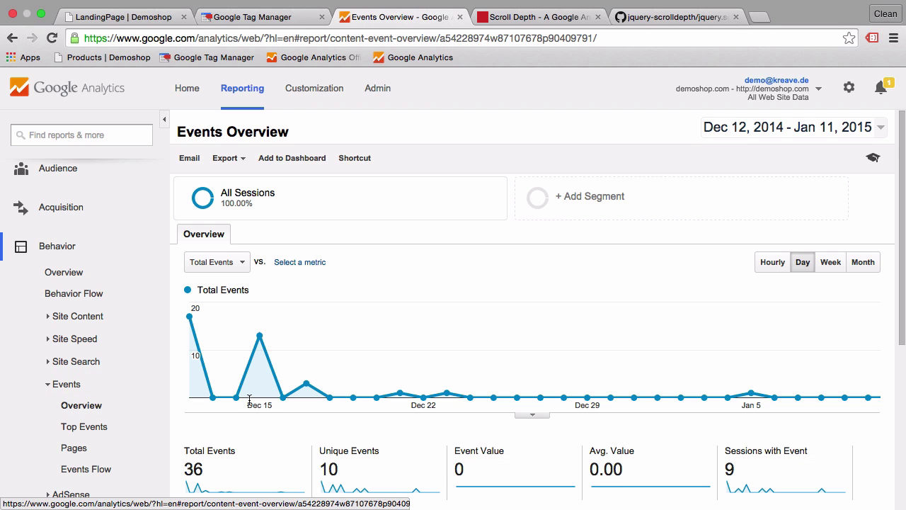
pyautogui.scroll(-5, 249, 400)
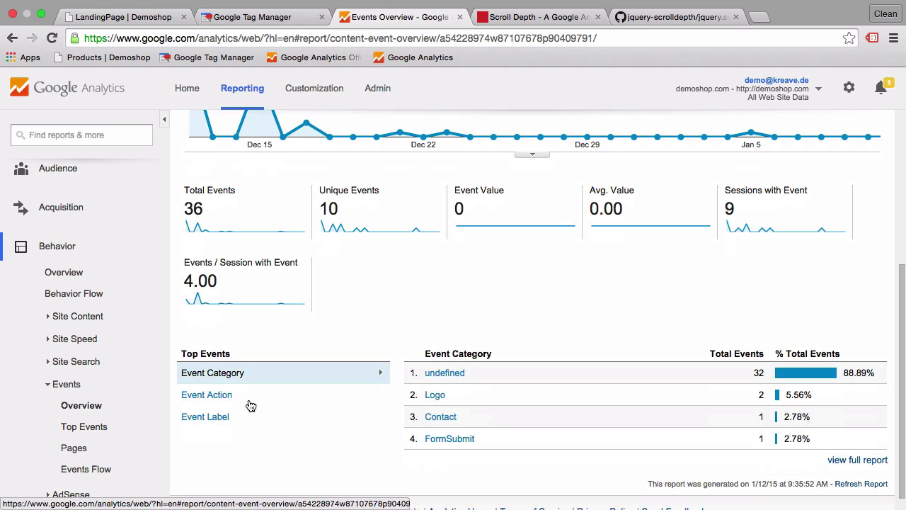
pyautogui.scroll(1, 251, 405)
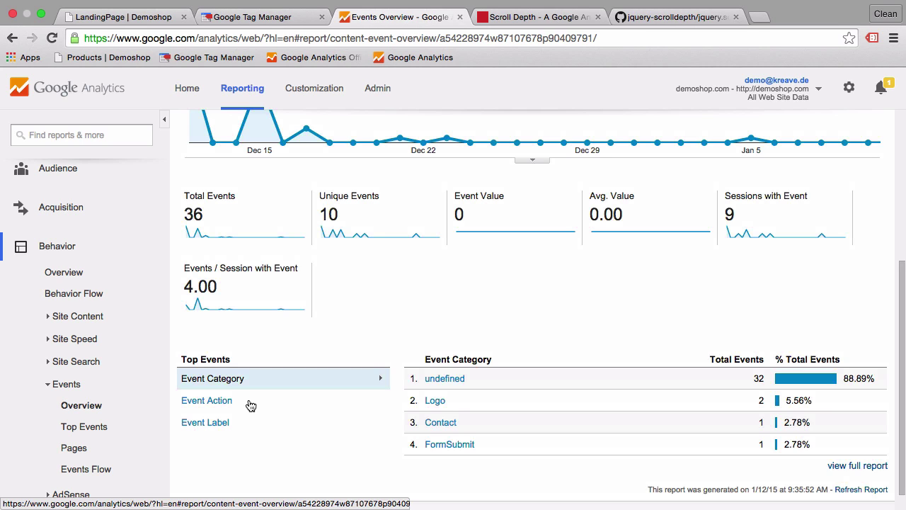
# Switch to Google Tag Manager and publish the demoshop.com container's changes live
pyautogui.click(236, 19)
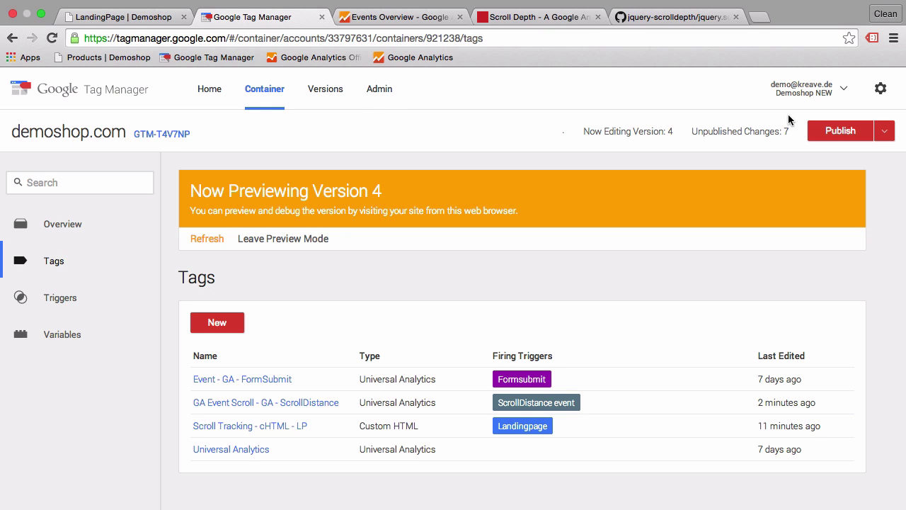
pyautogui.click(840, 131)
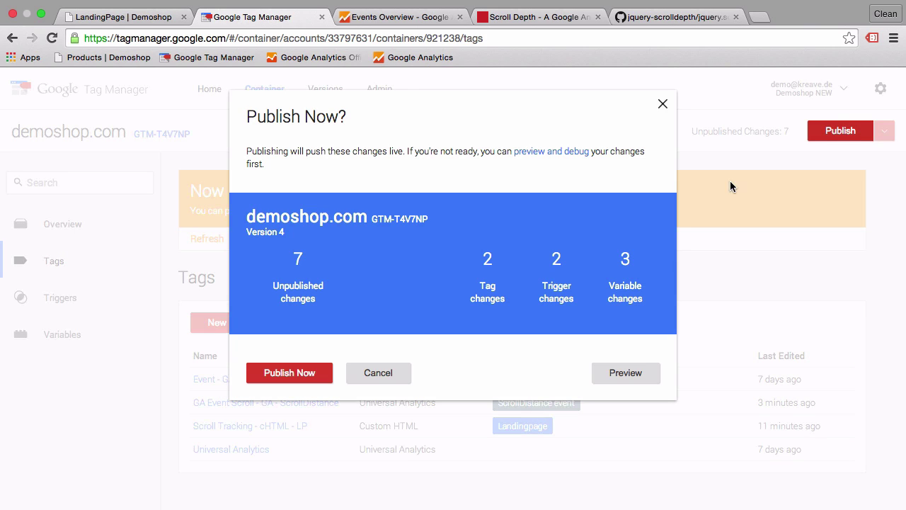
pyautogui.click(293, 377)
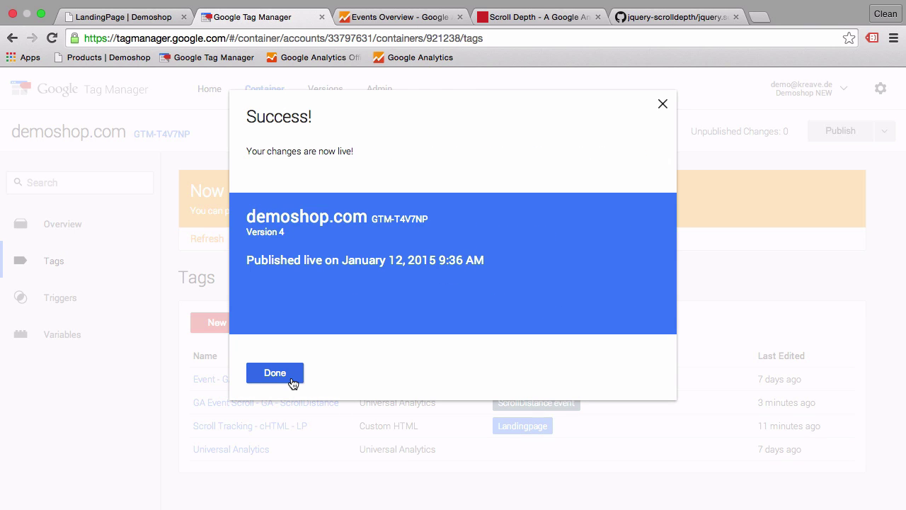
pyautogui.click(275, 373)
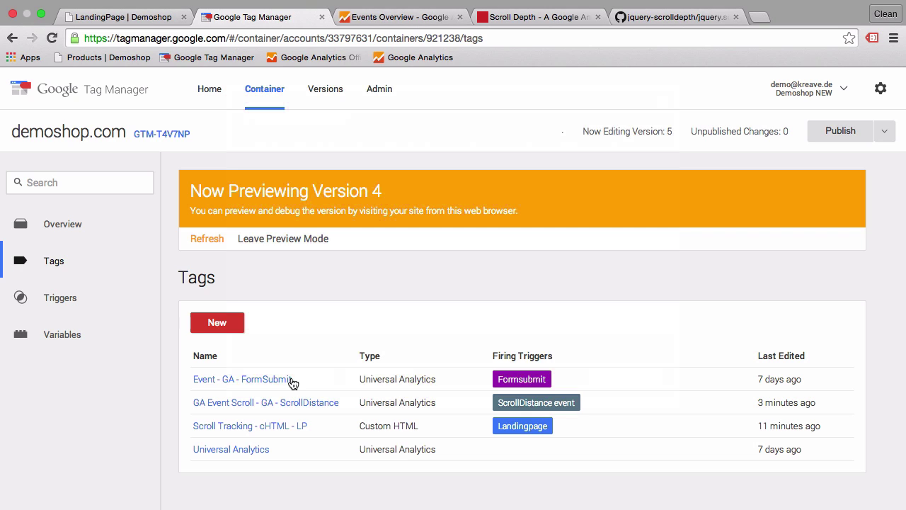